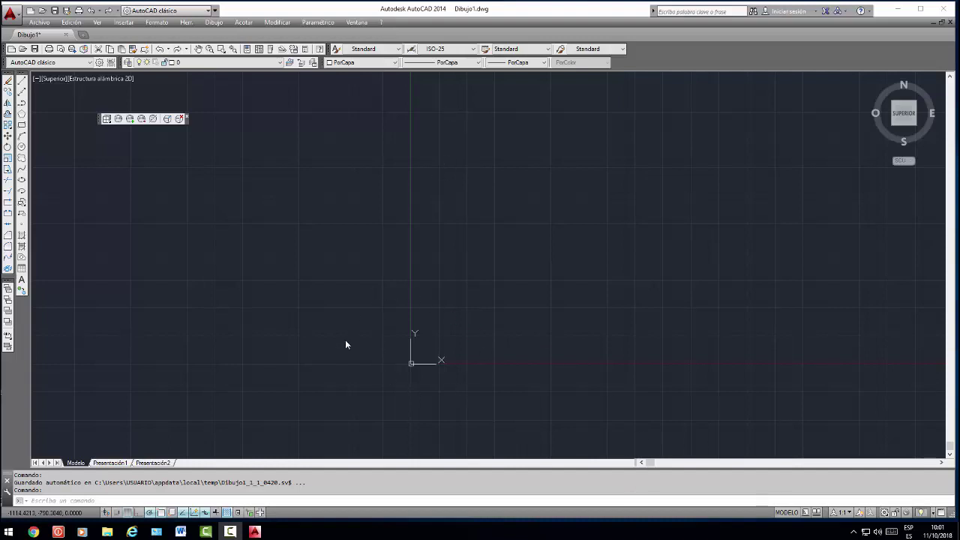
# Draw a horizontal line from the origin 0,0 to the relative point 200,0.
pyautogui.scroll(2, 381, 401)
pyautogui.scroll(2, 381, 400)
pyautogui.scroll(1, 566, 269)
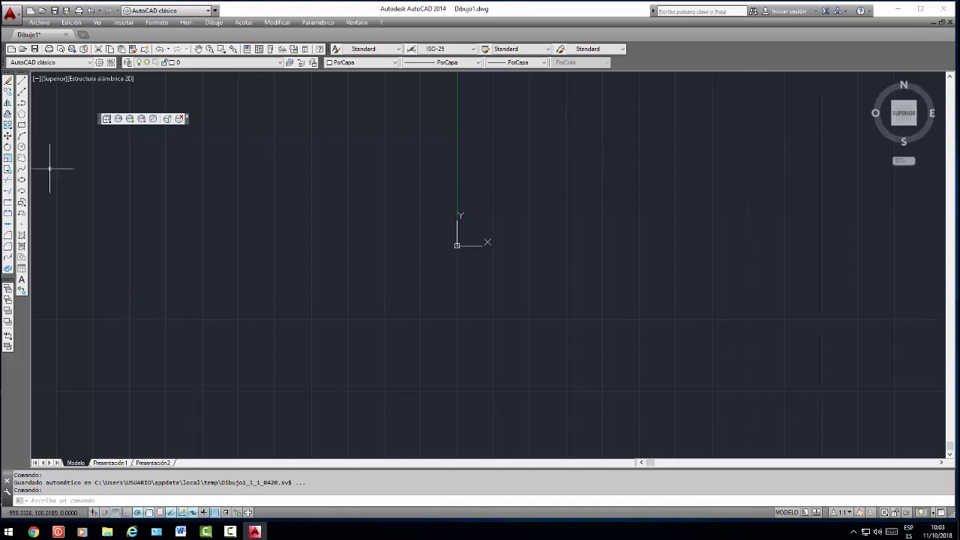
pyautogui.click(23, 81)
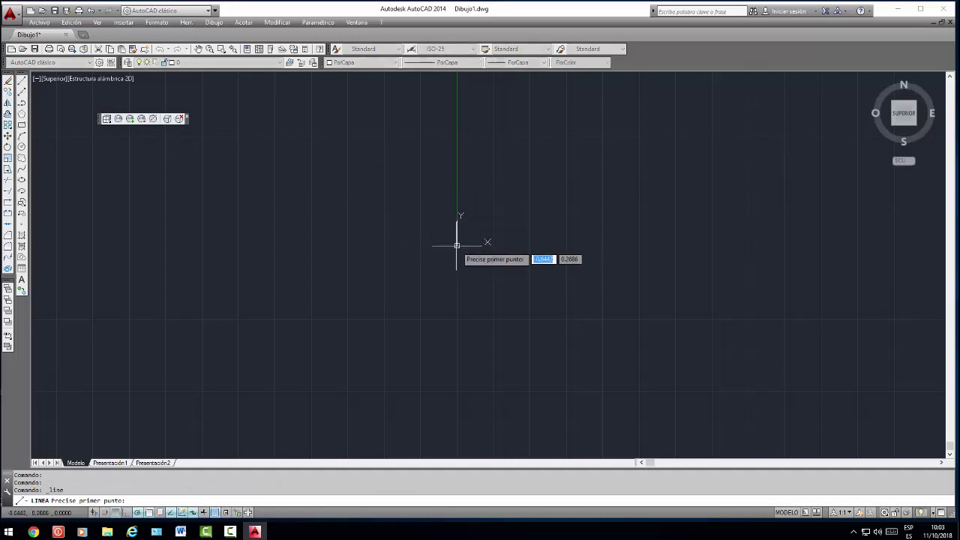
pyautogui.write('0')
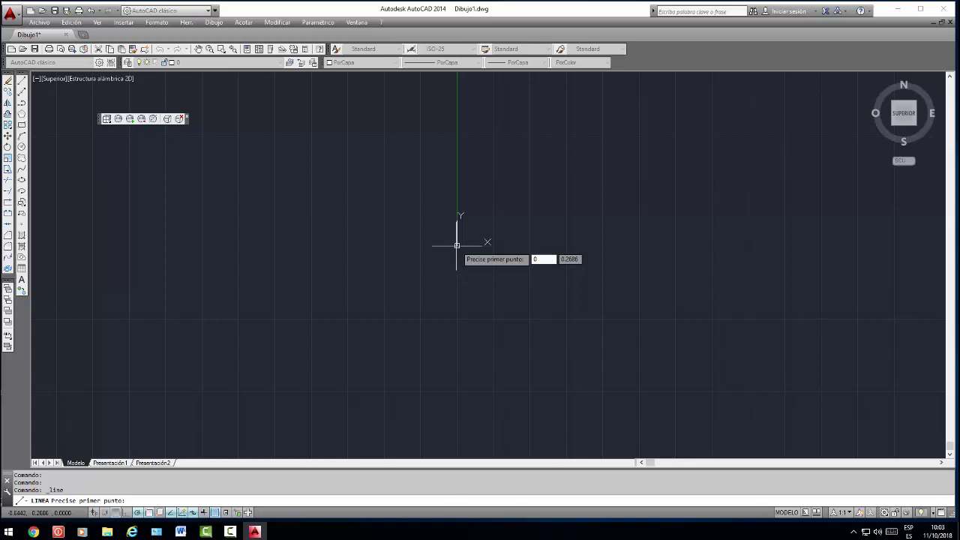
pyautogui.press('Tab')
pyautogui.write('0')
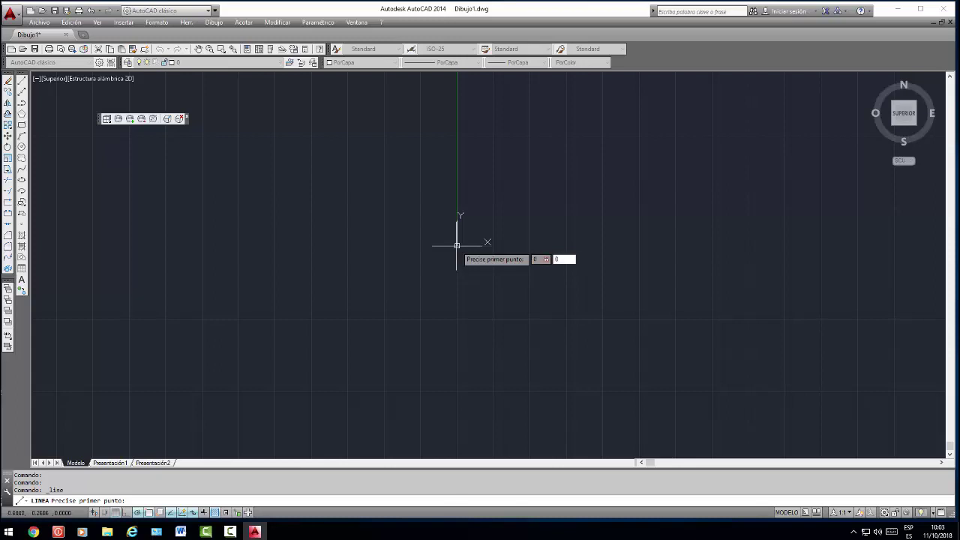
pyautogui.press('Return')
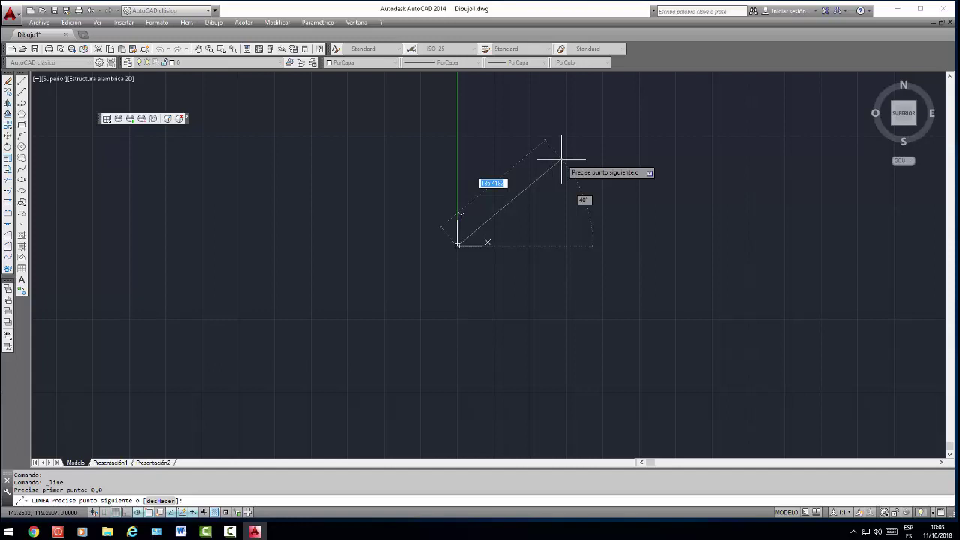
pyautogui.write('200')
pyautogui.press('Tab')
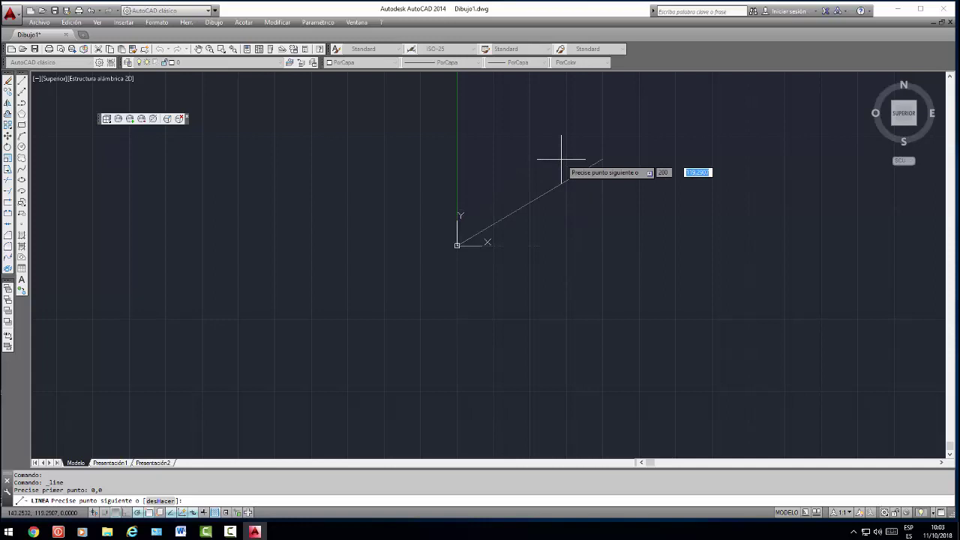
pyautogui.write('0')
pyautogui.press('Return')
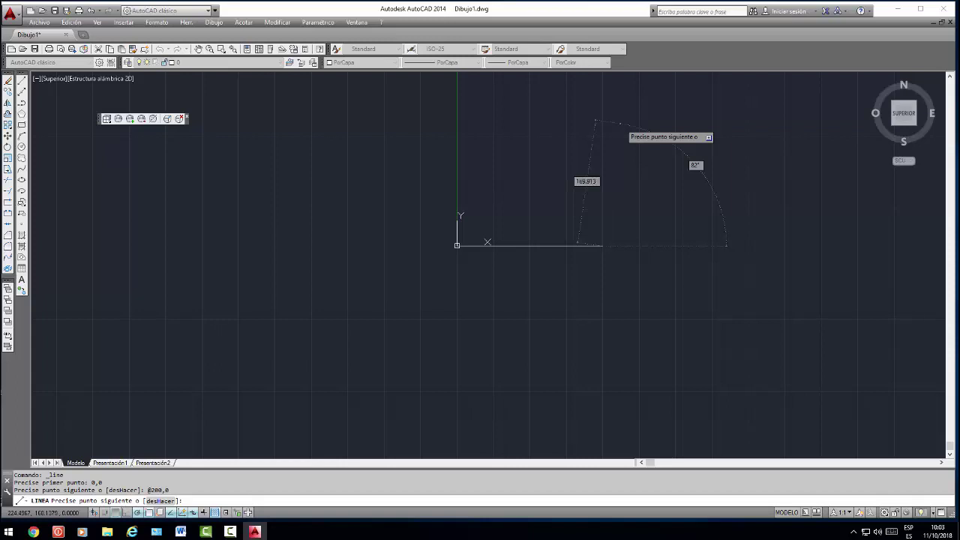
pyautogui.press('Escape')
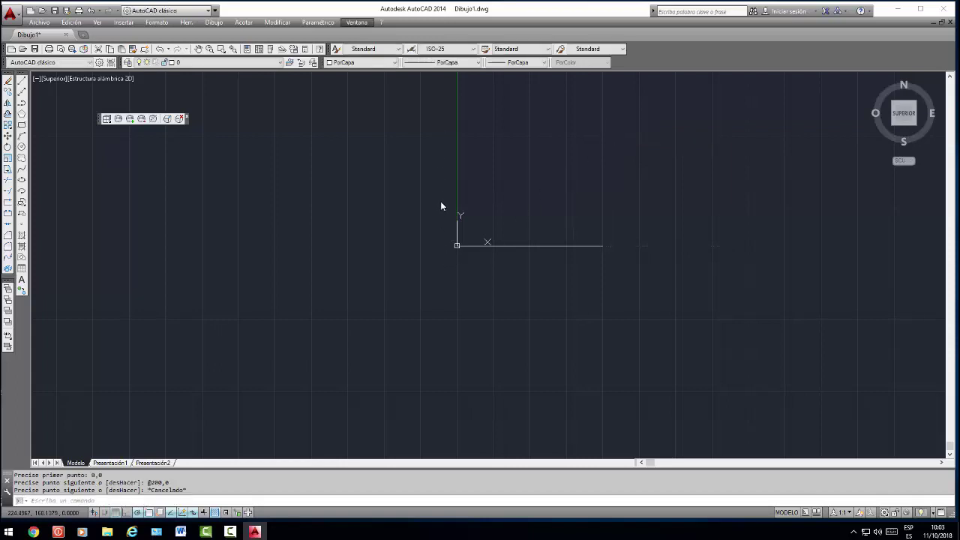
pyautogui.click(21, 90)
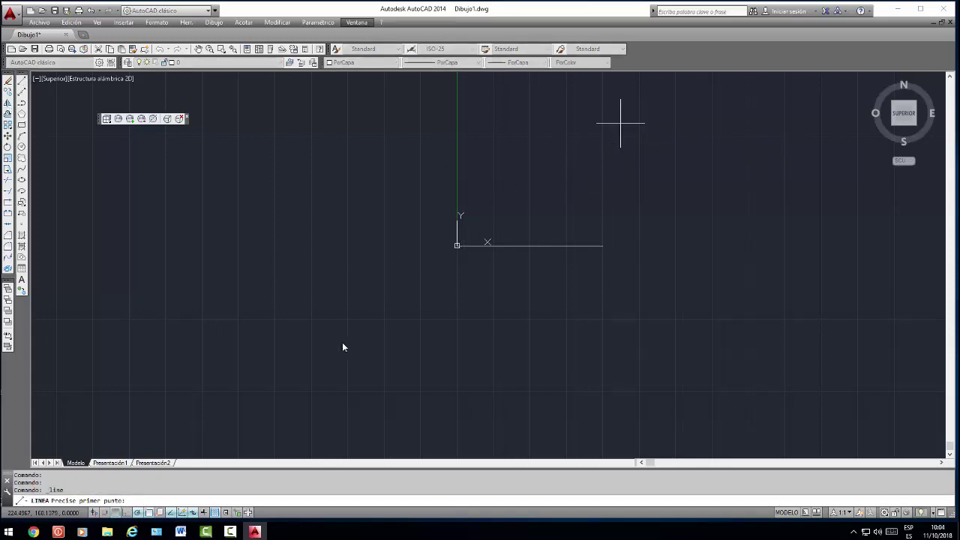
pyautogui.click(22, 82)
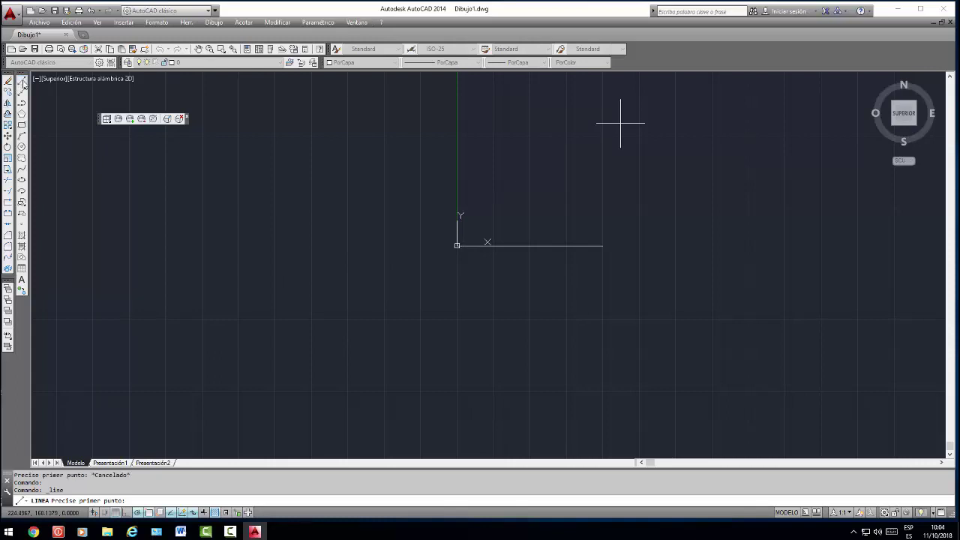
pyautogui.click(494, 219)
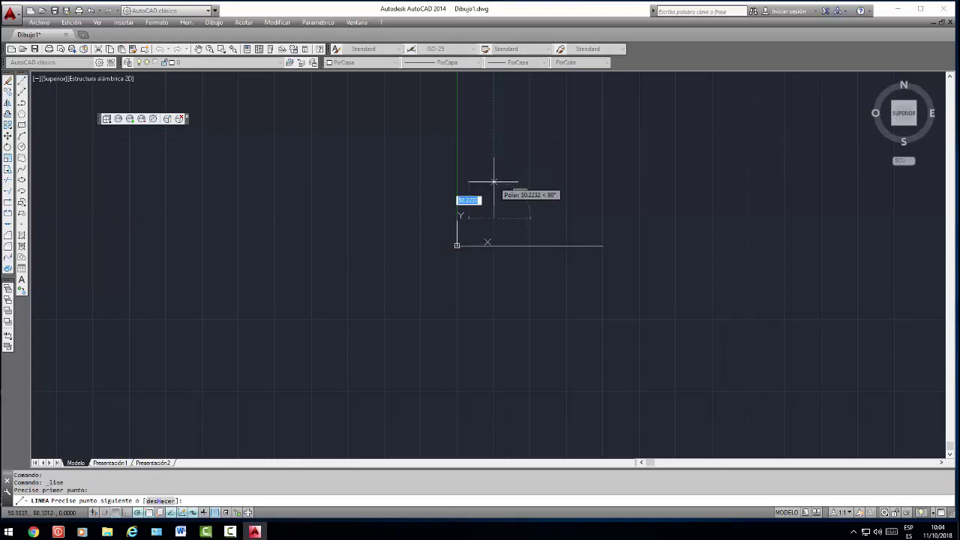
pyautogui.press('Escape')
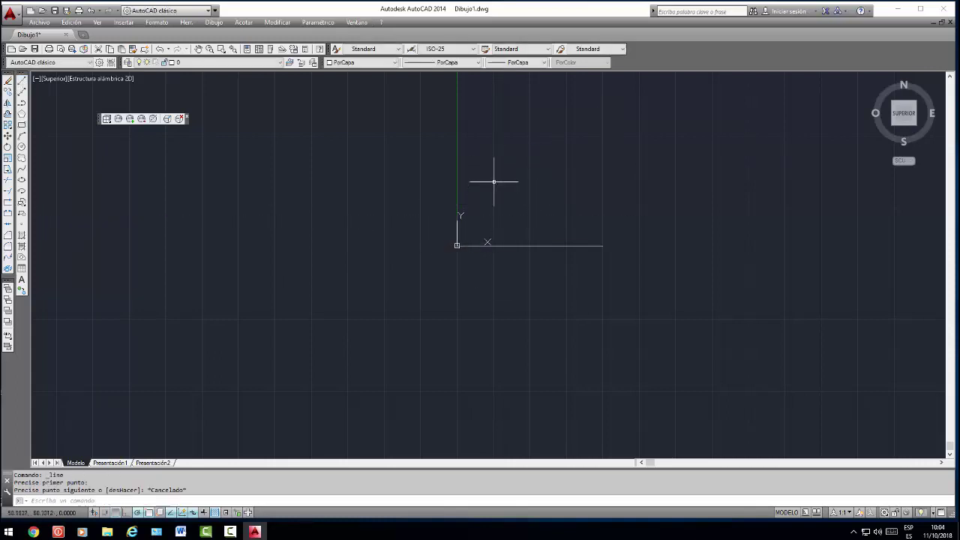
# Draw a vertical line from the origin 0,0 to the relative point 0,200.
pyautogui.click(23, 83)
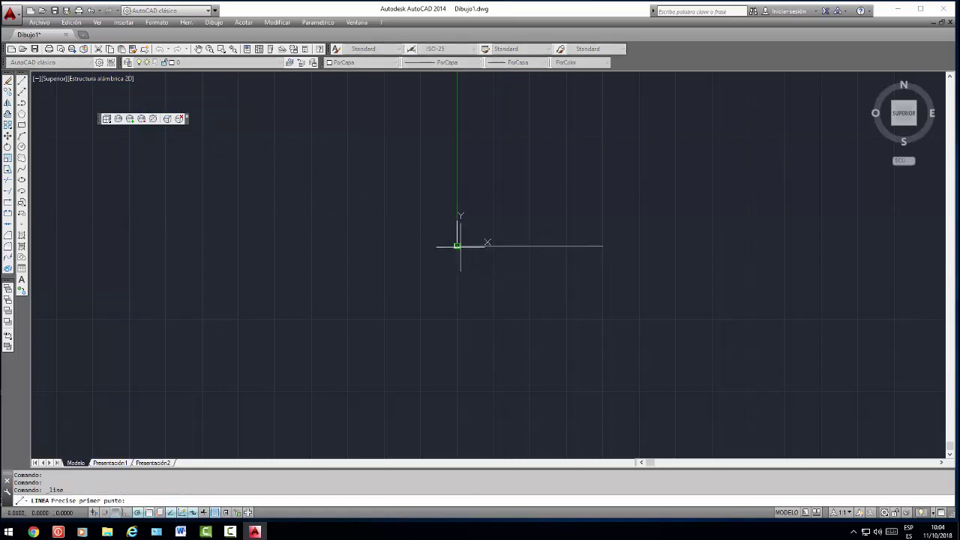
pyautogui.write('0,0')
pyautogui.press('Return')
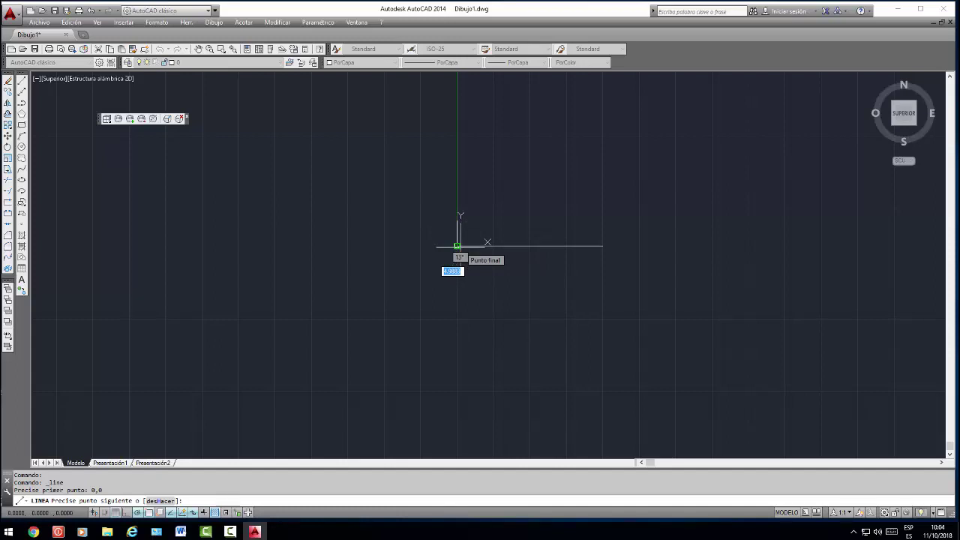
pyautogui.write('0')
pyautogui.write(',200')
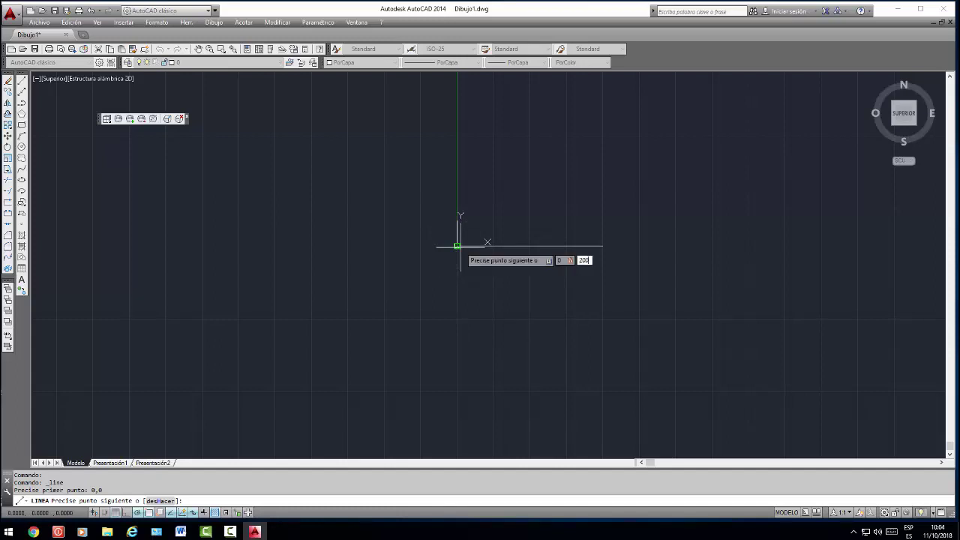
pyautogui.press('Return')
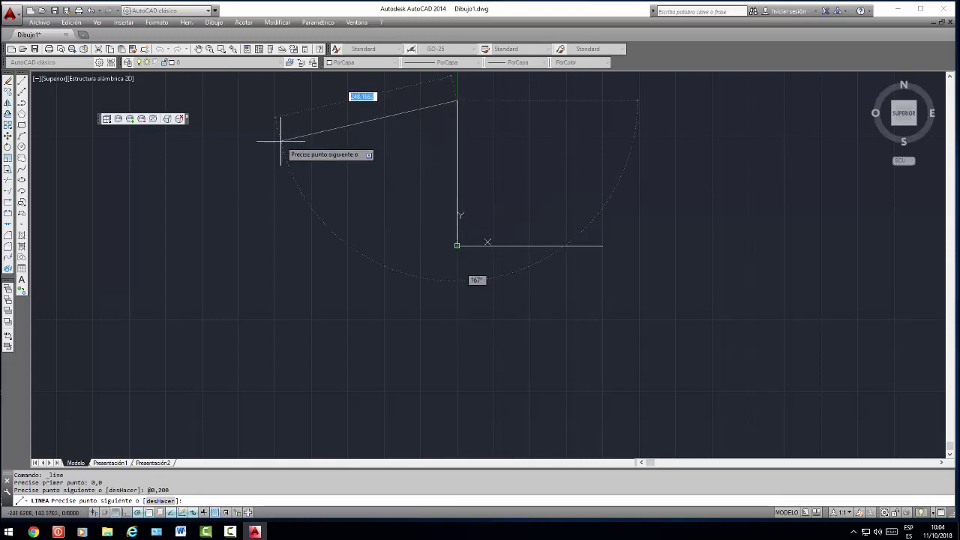
pyautogui.press('Escape')
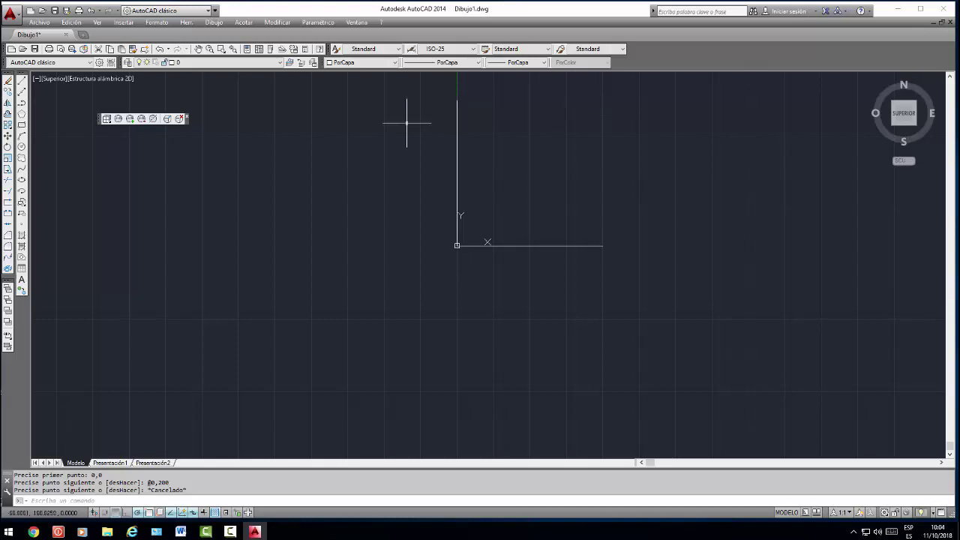
# Draw a diagonal line from the origin 0,0 to the relative point 200,200.
pyautogui.click(21, 83)
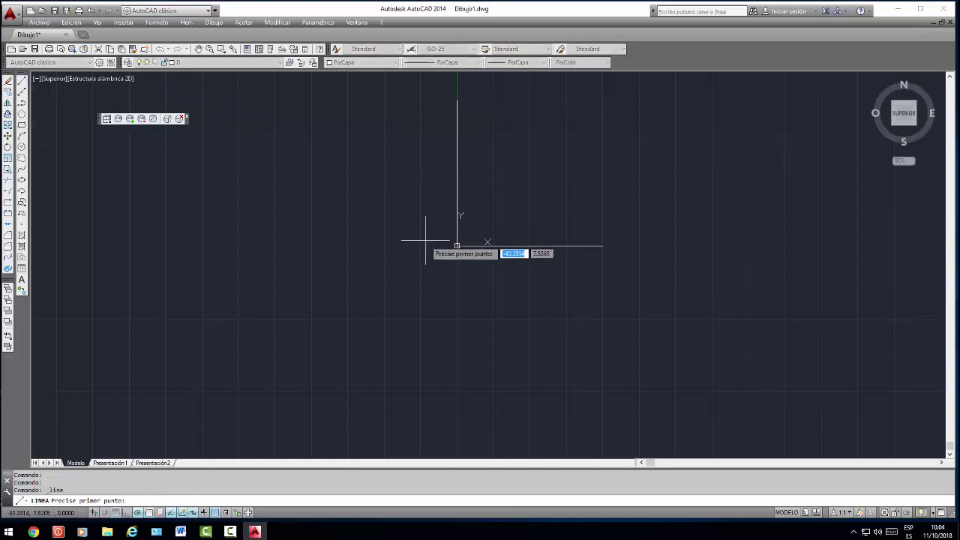
pyautogui.write(',0')
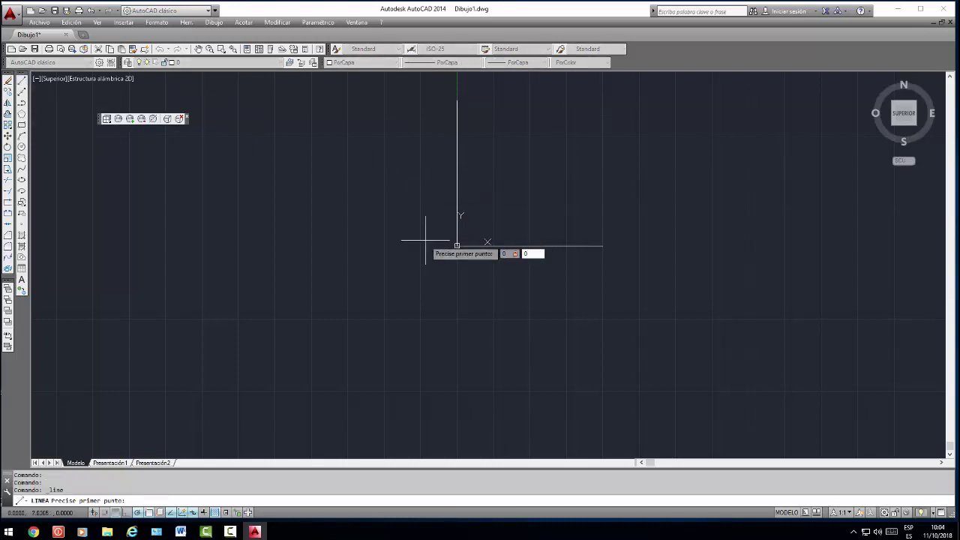
pyautogui.press('Return')
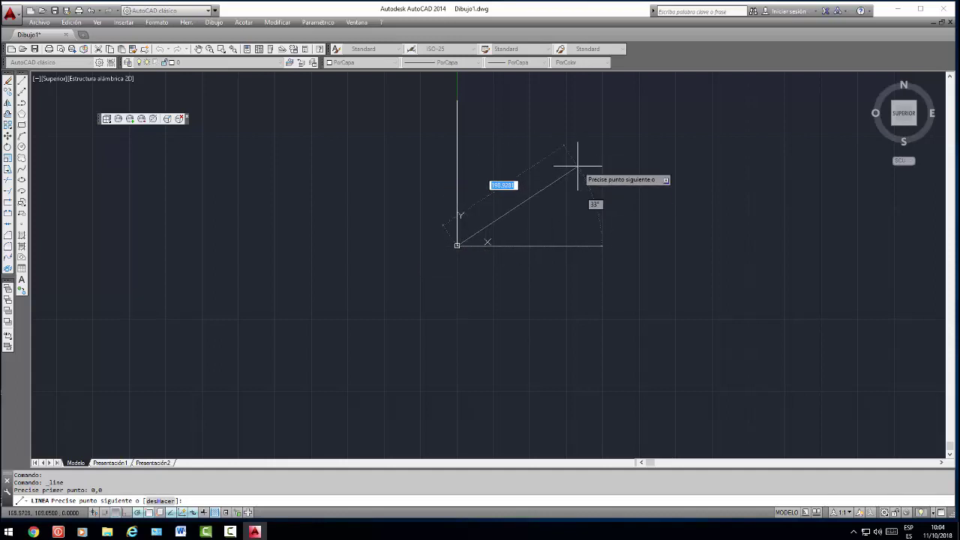
pyautogui.write('200')
pyautogui.press('Tab')
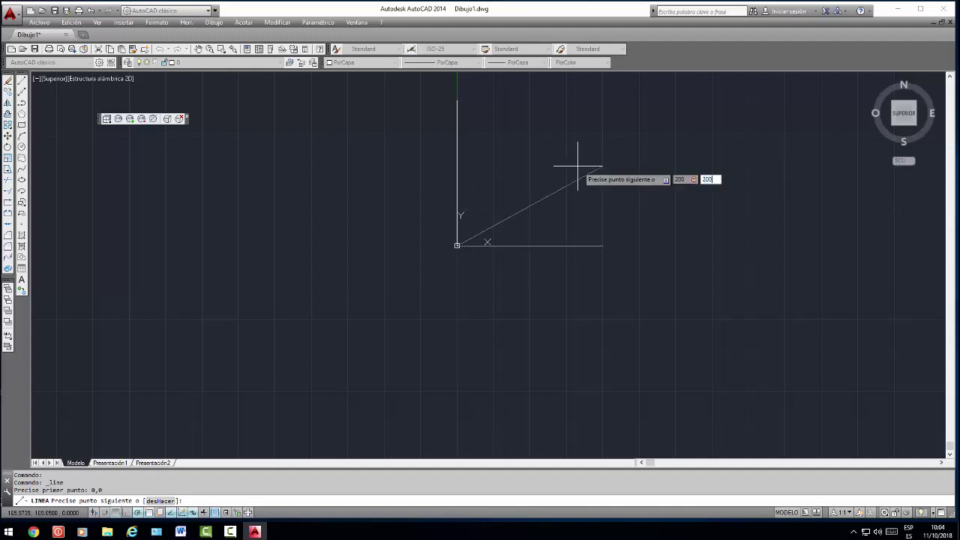
pyautogui.press('Return')
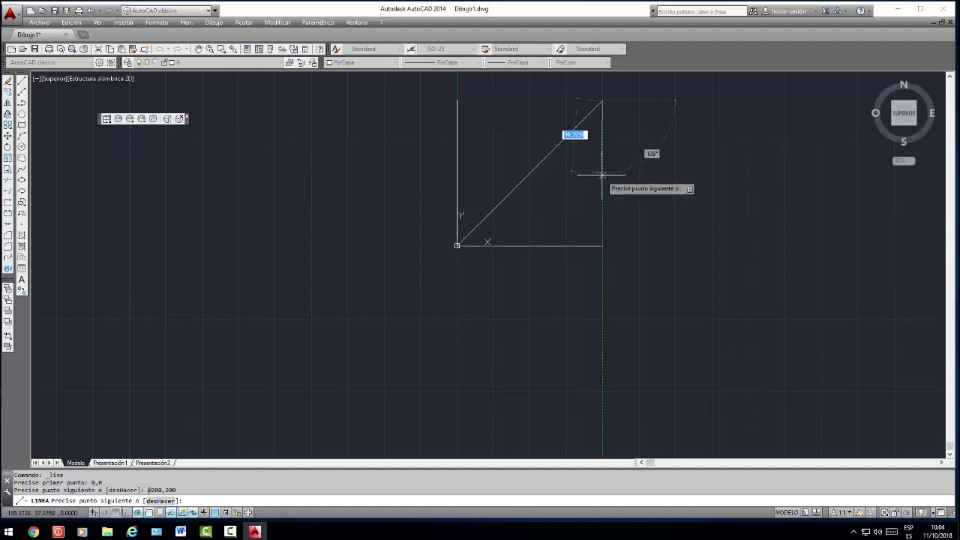
pyautogui.press('Escape')
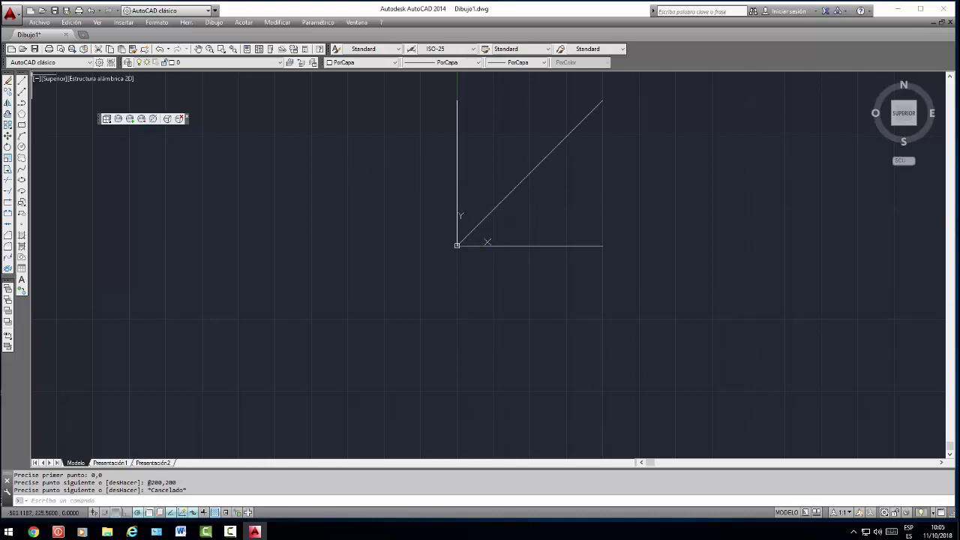
# Sketch a freehand diagonal line from the origin into the negative-X, positive-Y quadrant and erase it.
pyautogui.click(10, 82)
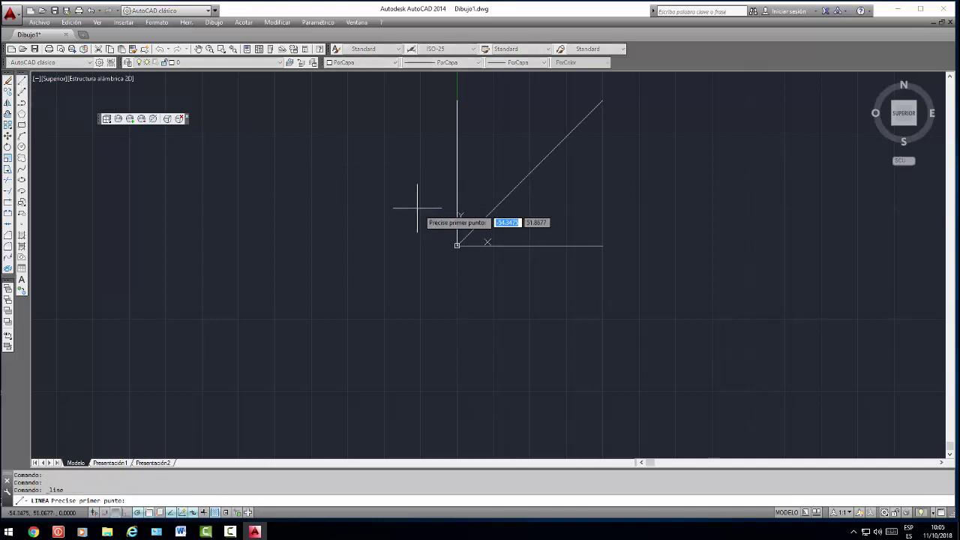
pyautogui.click(457, 246)
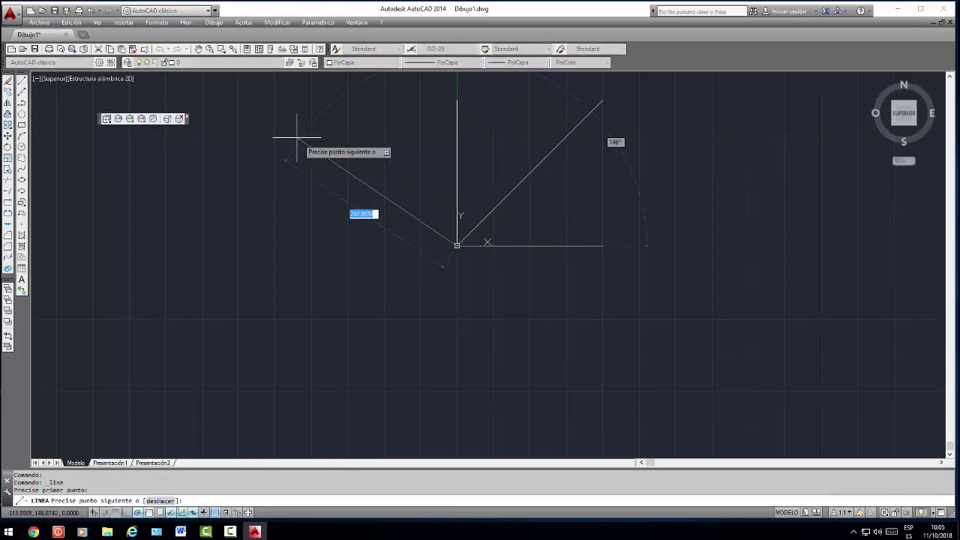
pyautogui.click(352, 140)
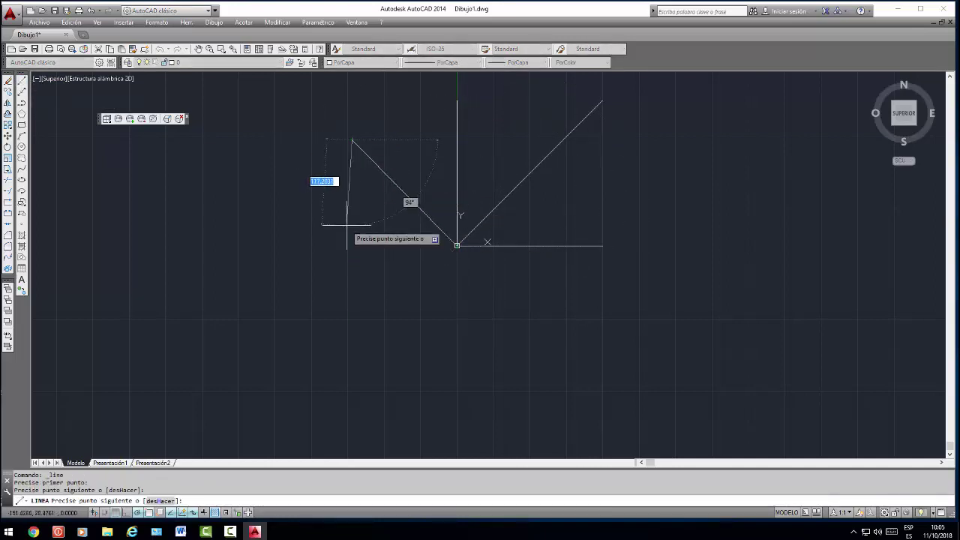
pyautogui.press('Escape')
pyautogui.click(404, 196)
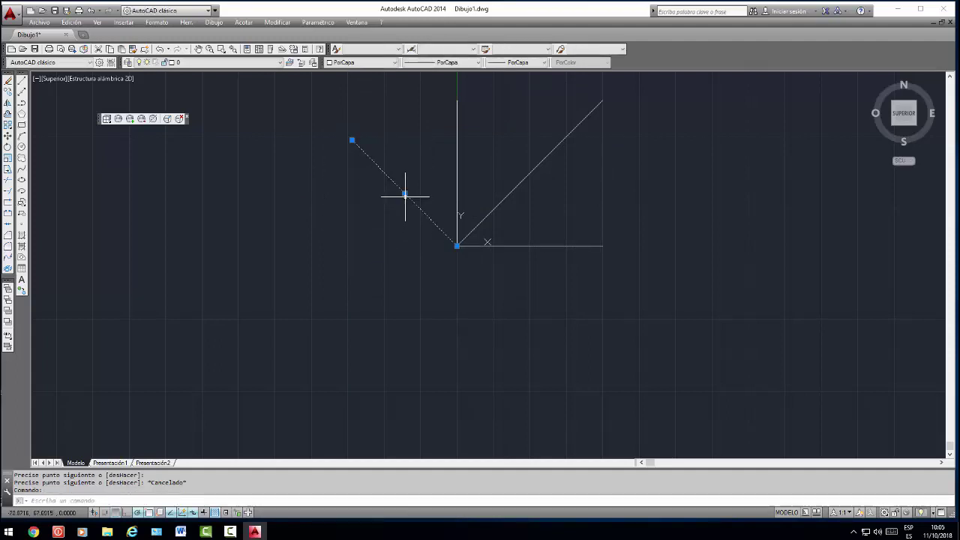
pyautogui.press('Delete')
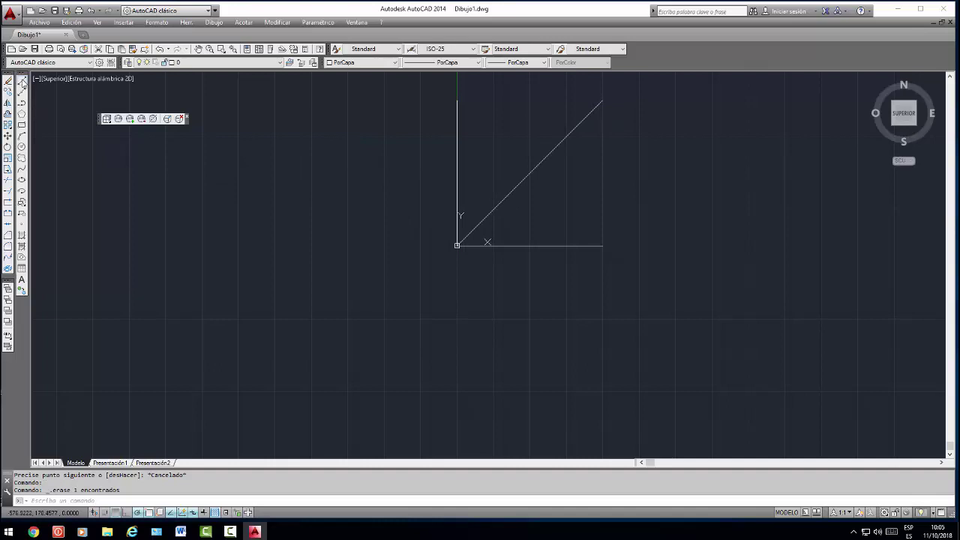
# Draw a diagonal line from the origin 0,0 to the relative point -200,200.
pyautogui.click(22, 82)
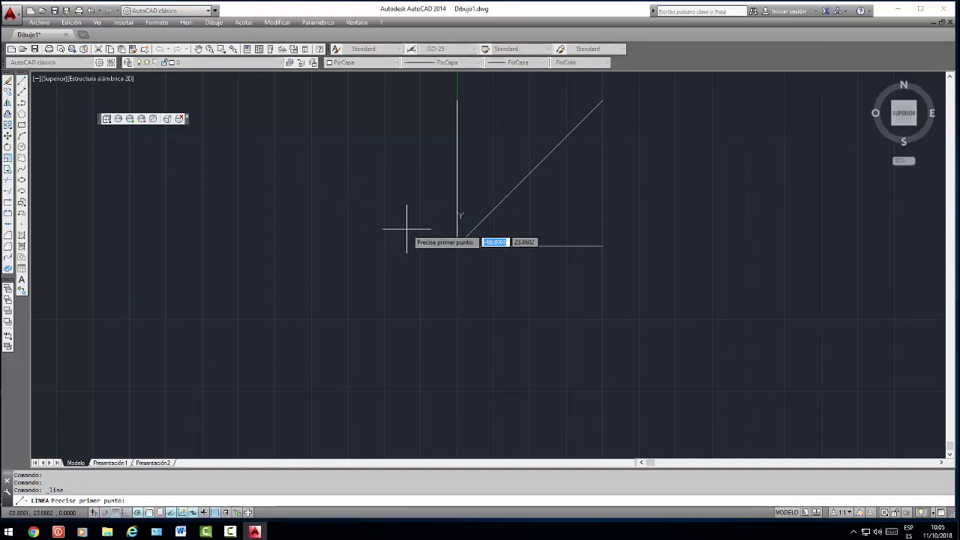
pyautogui.write('0,0')
pyautogui.press('Return')
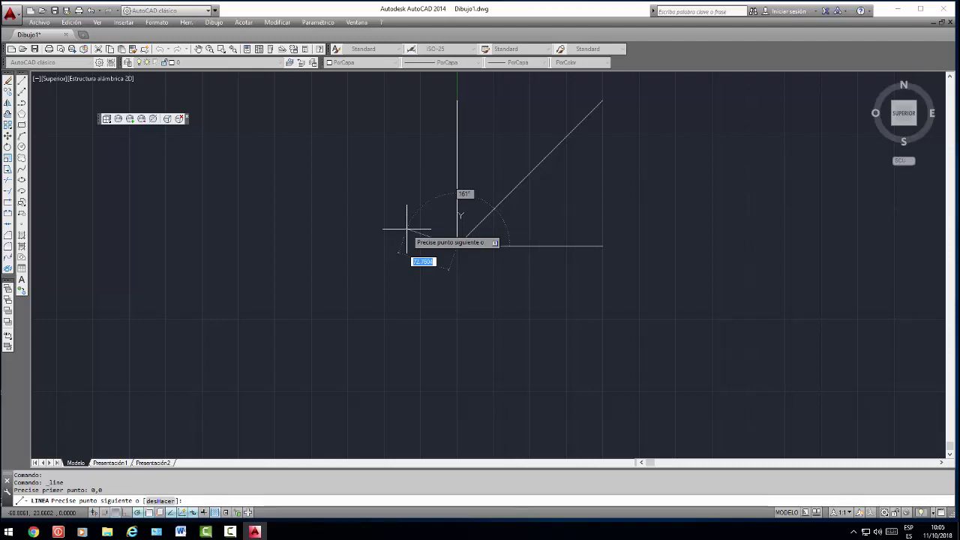
pyautogui.write('-200')
pyautogui.press('Tab')
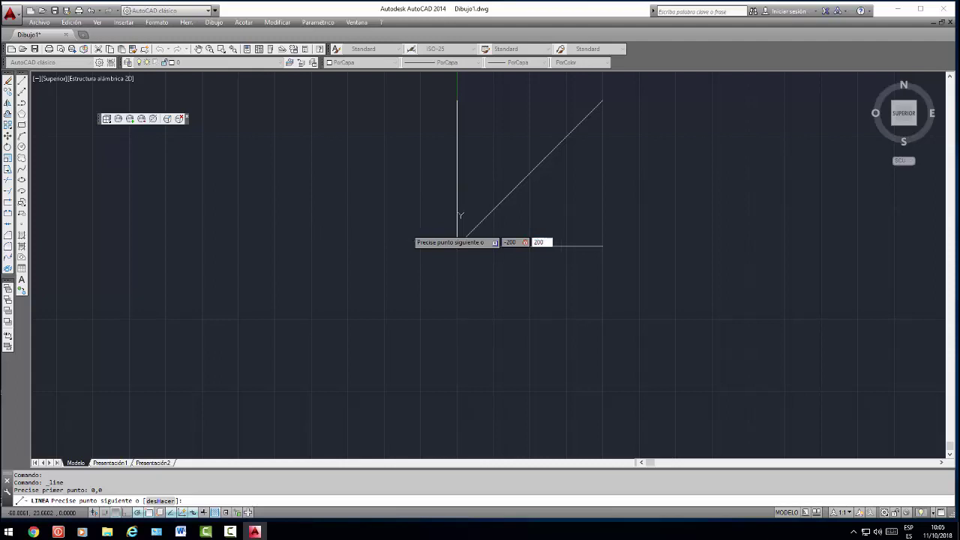
pyautogui.press('Return')
pyautogui.press('Escape')
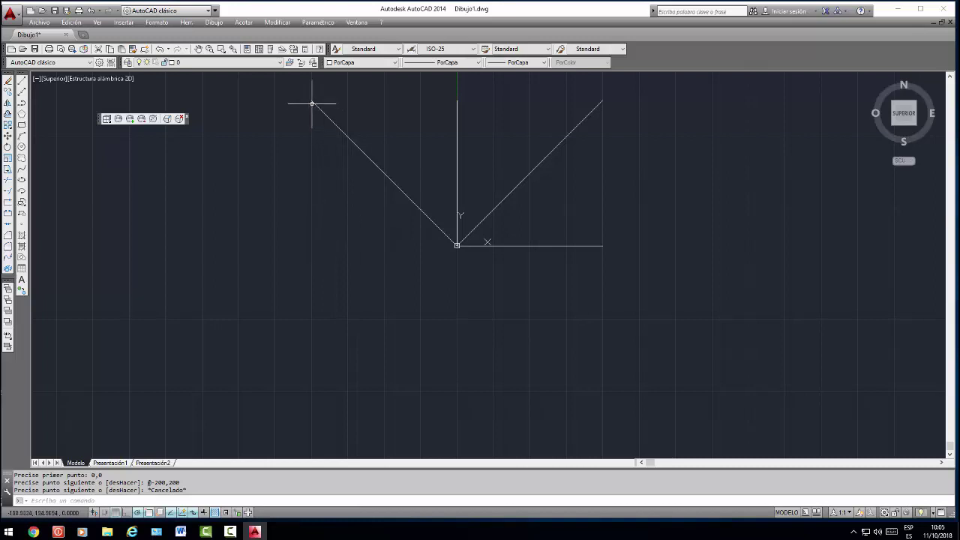
# Draw a diagonal line from the origin 0,0 to the relative point -200,-200.
pyautogui.click(9, 79)
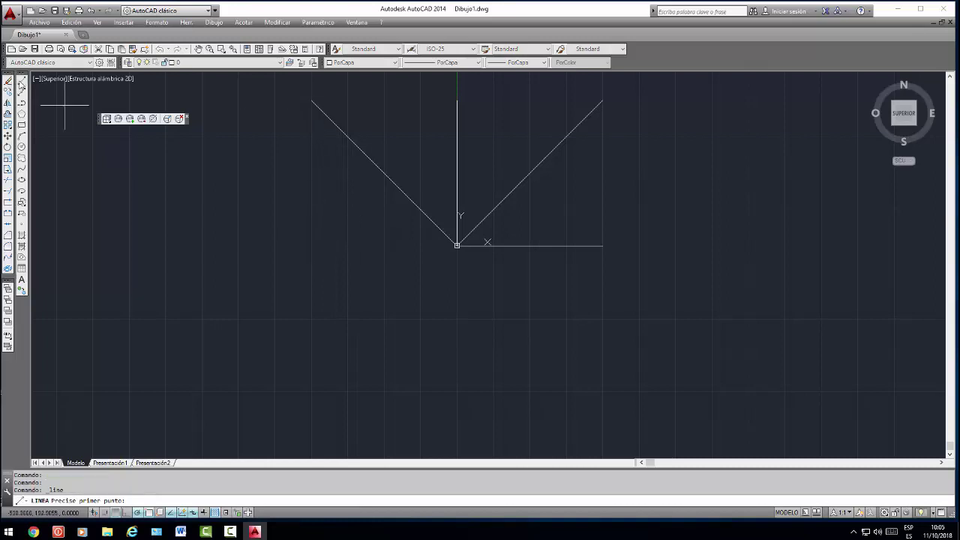
pyautogui.click(457, 245)
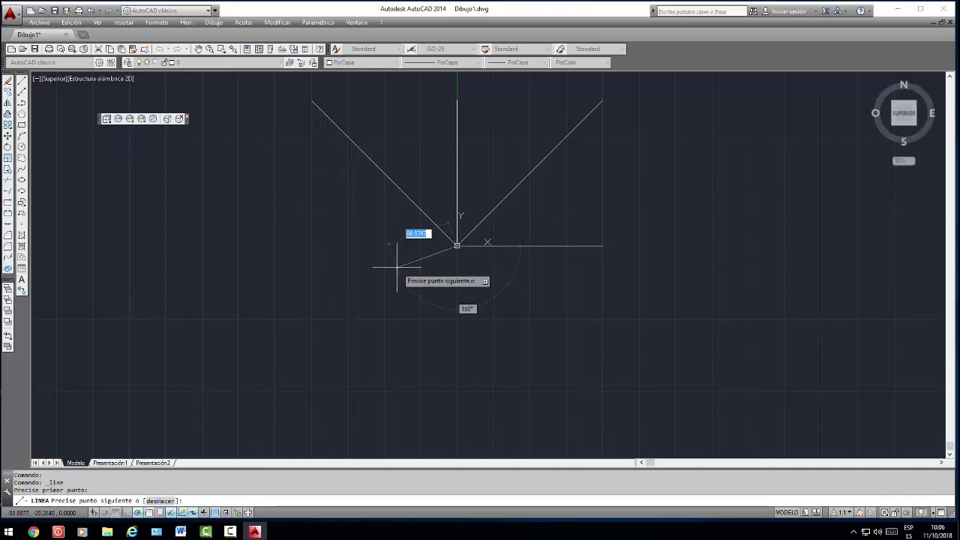
pyautogui.write('1')
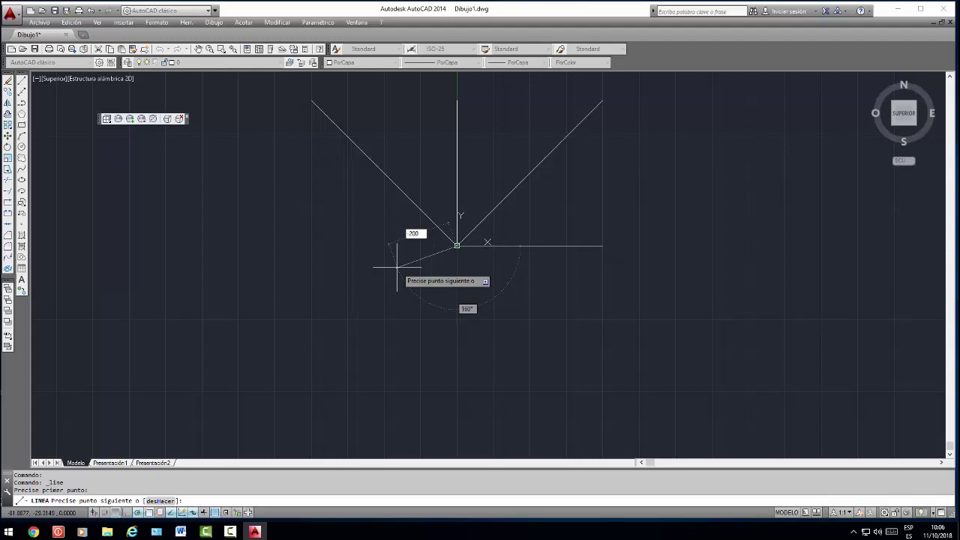
pyautogui.press('Tab')
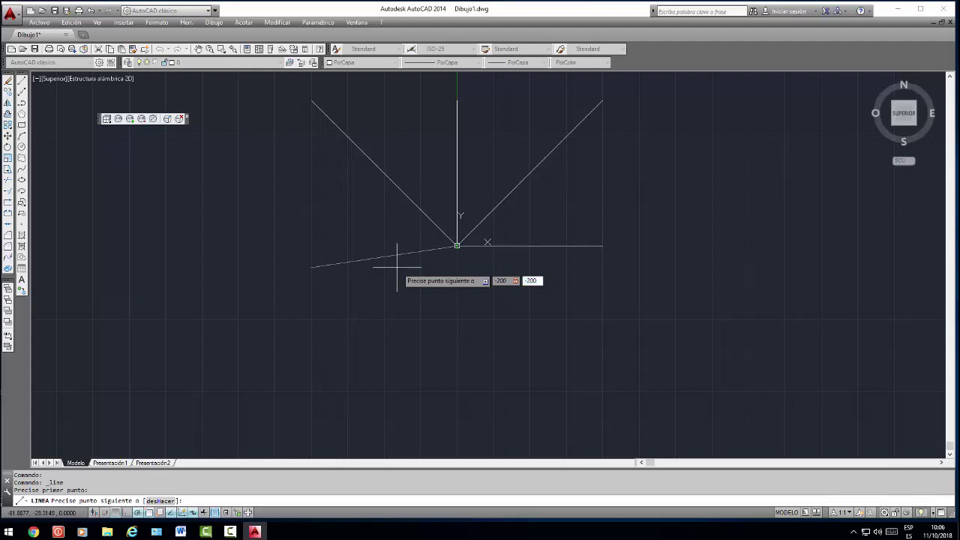
pyautogui.press('Return')
pyautogui.press('Escape')
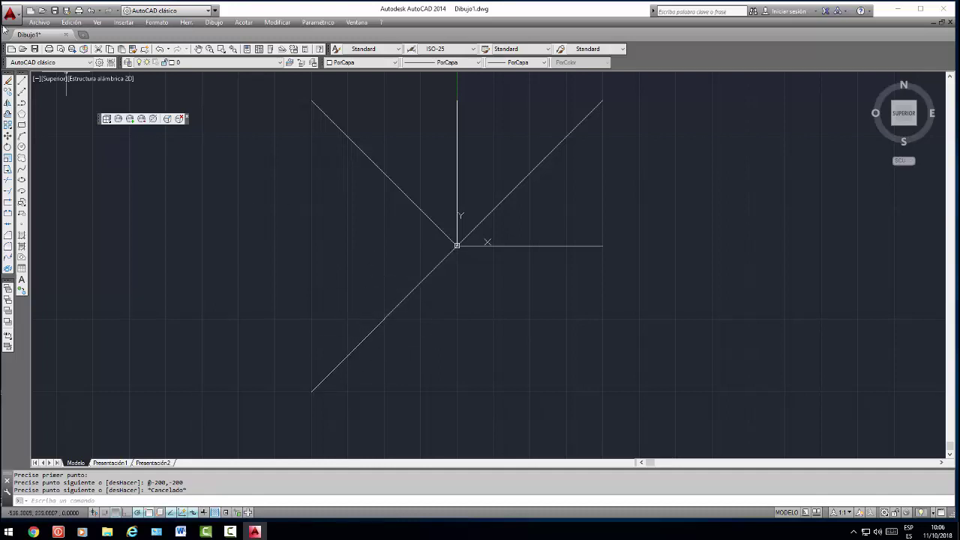
# Draw a diagonal line from the origin 0,0 to the relative point 200,-200.
pyautogui.click(22, 79)
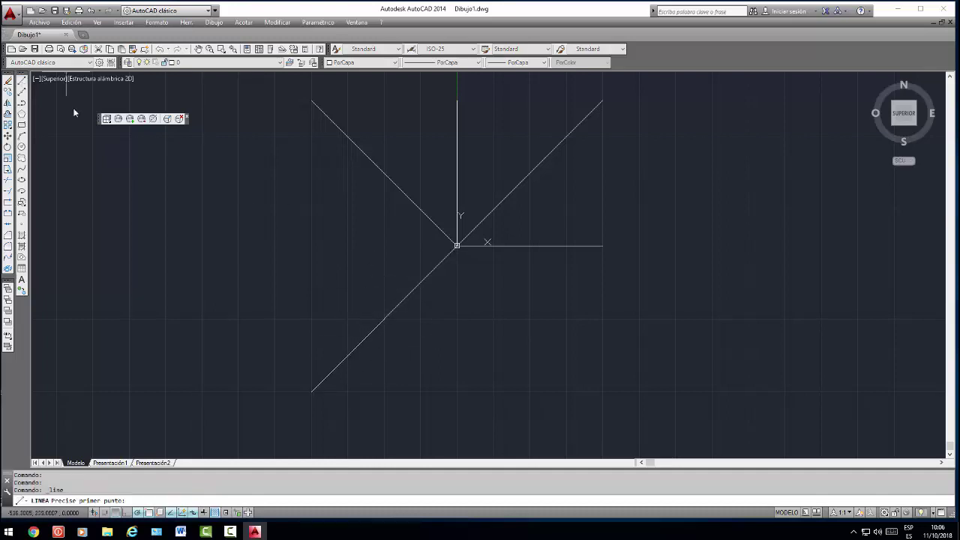
pyautogui.click(457, 245)
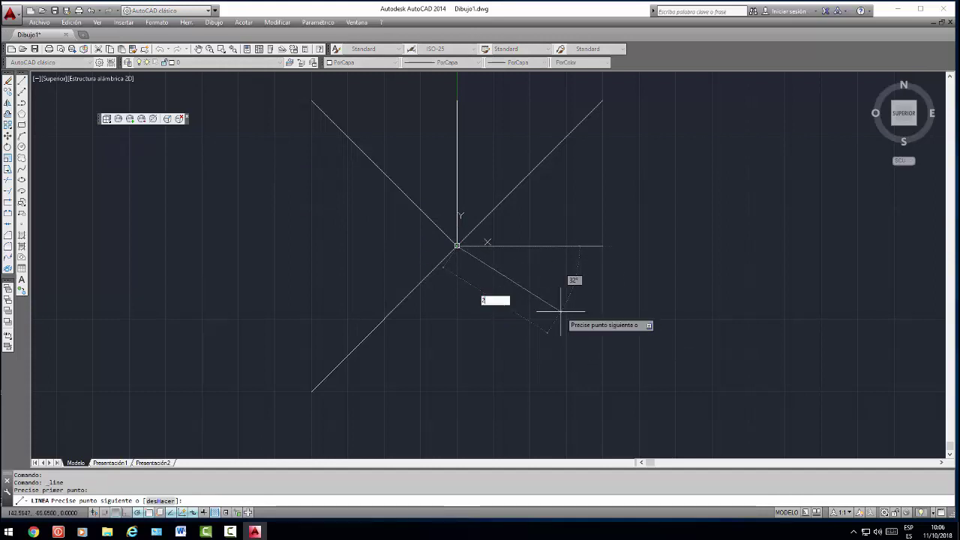
pyautogui.write('200')
pyautogui.press('Tab')
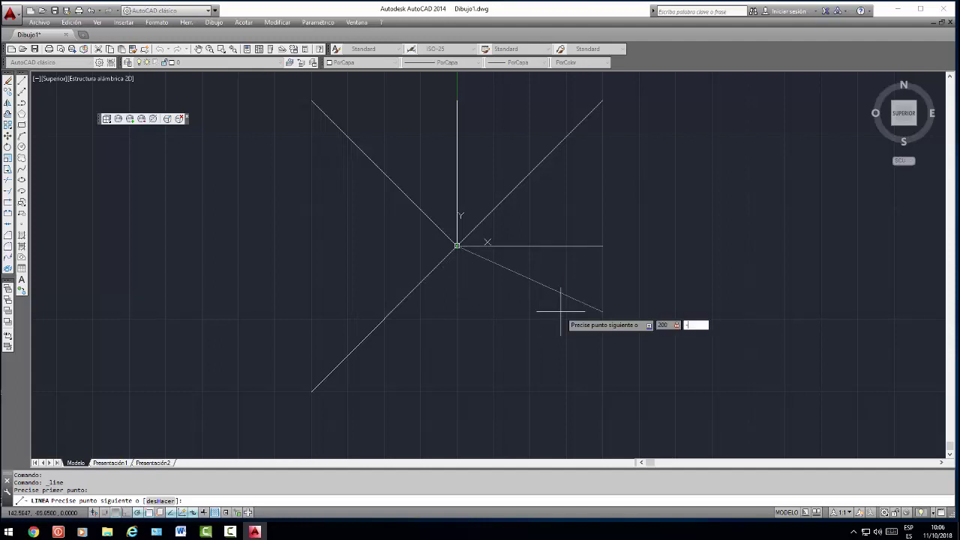
pyautogui.press('Return')
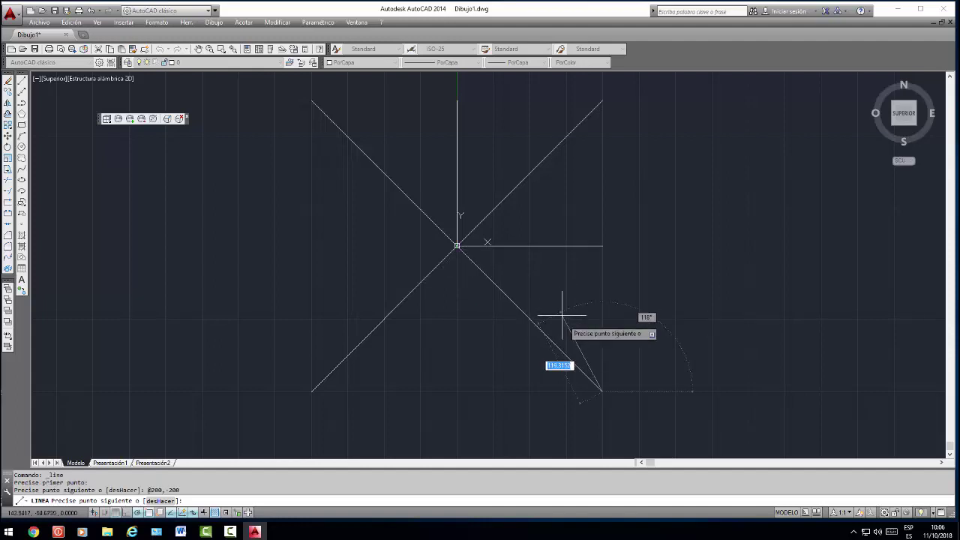
pyautogui.press('Escape')
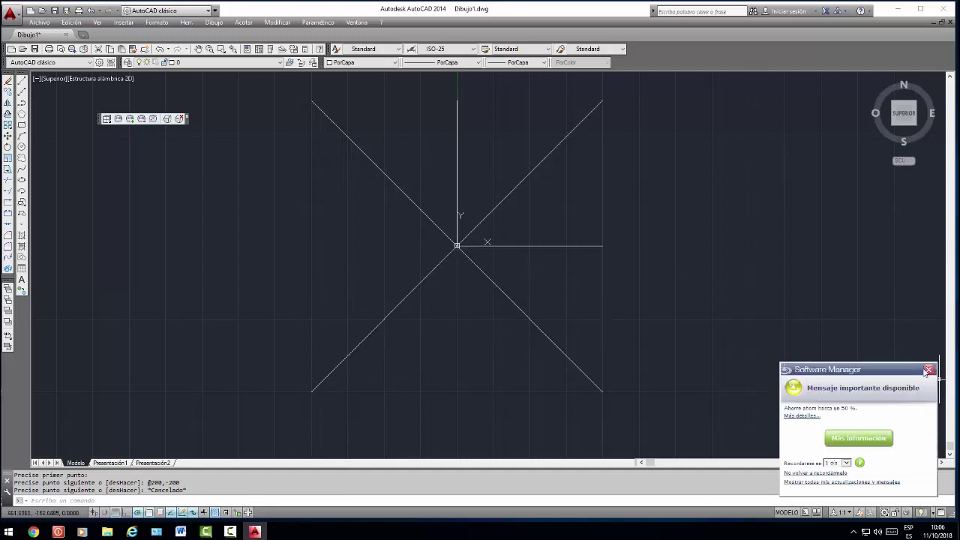
# Dismiss the Software Manager notification and erase all the lines radiating from the origin.
pyautogui.click(928, 370)
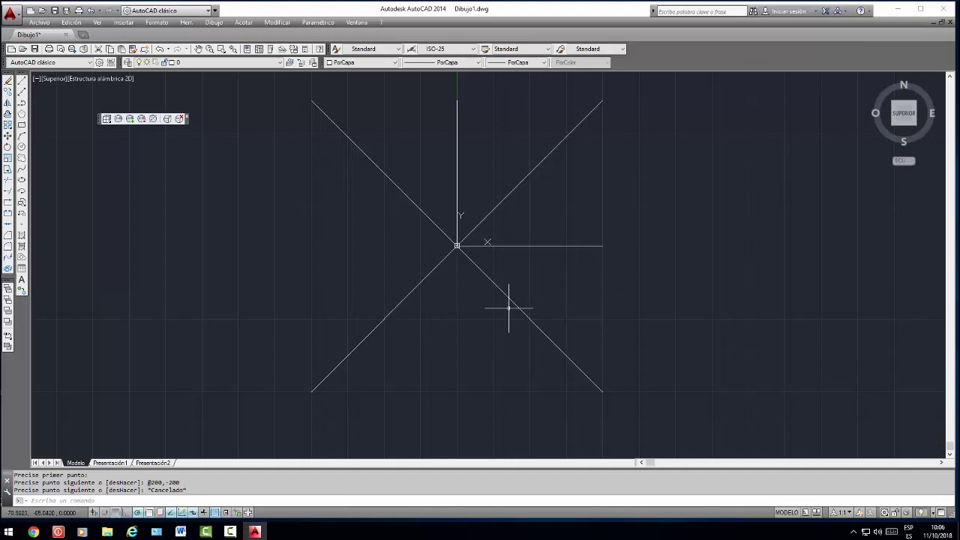
pyautogui.scroll(-4, 446, 234)
pyautogui.scroll(4, 429, 222)
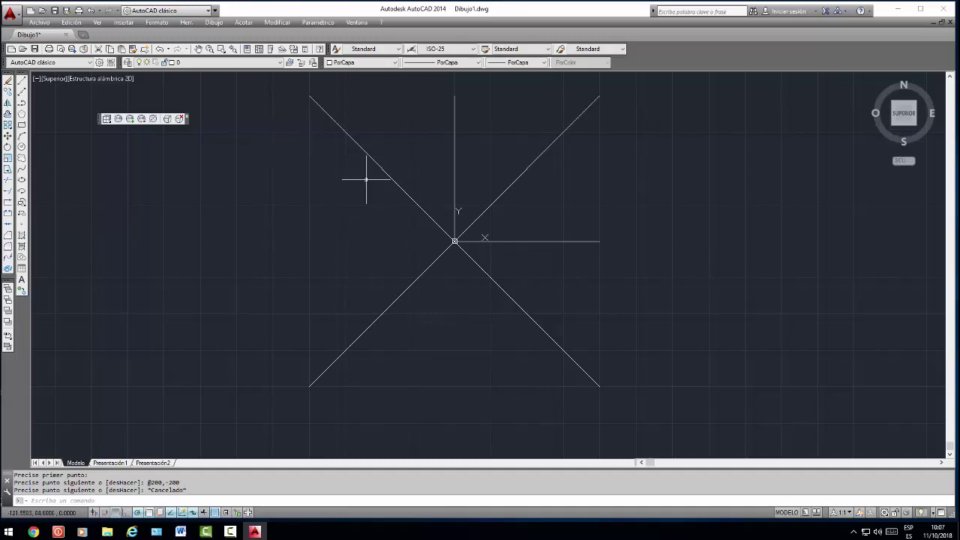
pyautogui.click(625, 93)
pyautogui.click(224, 398)
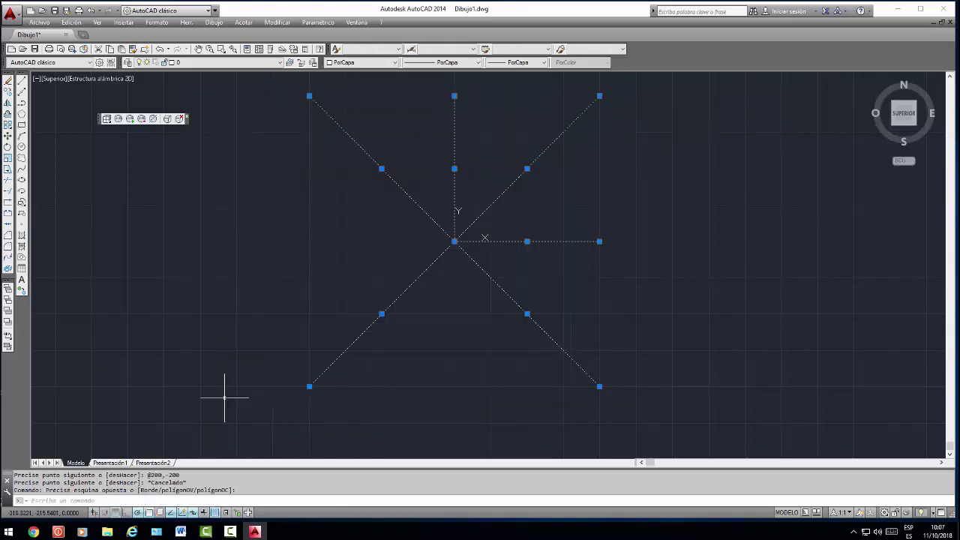
pyautogui.press('Delete')
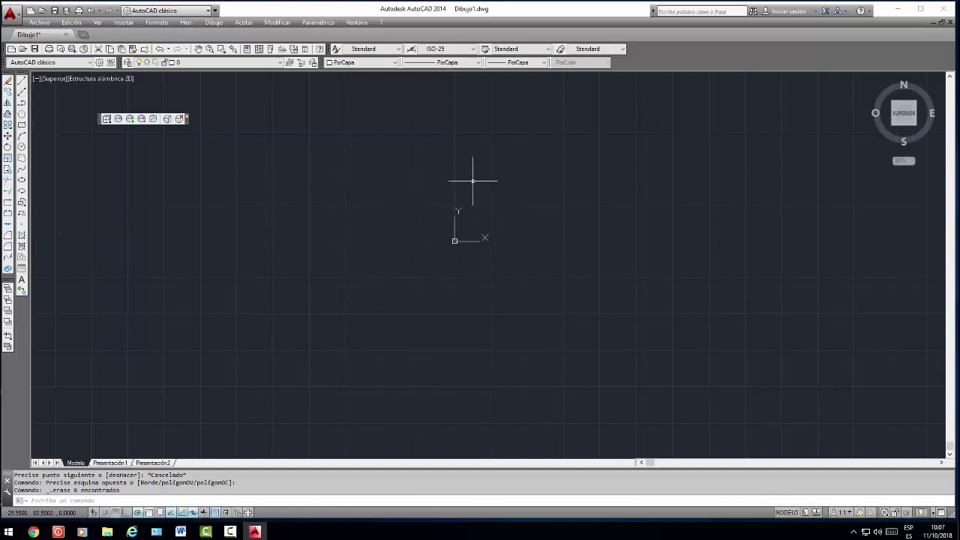
# Draw a horizontal line 200 units long towards positive X from a freely picked point above the origin, and erase it.
pyautogui.click(8, 80)
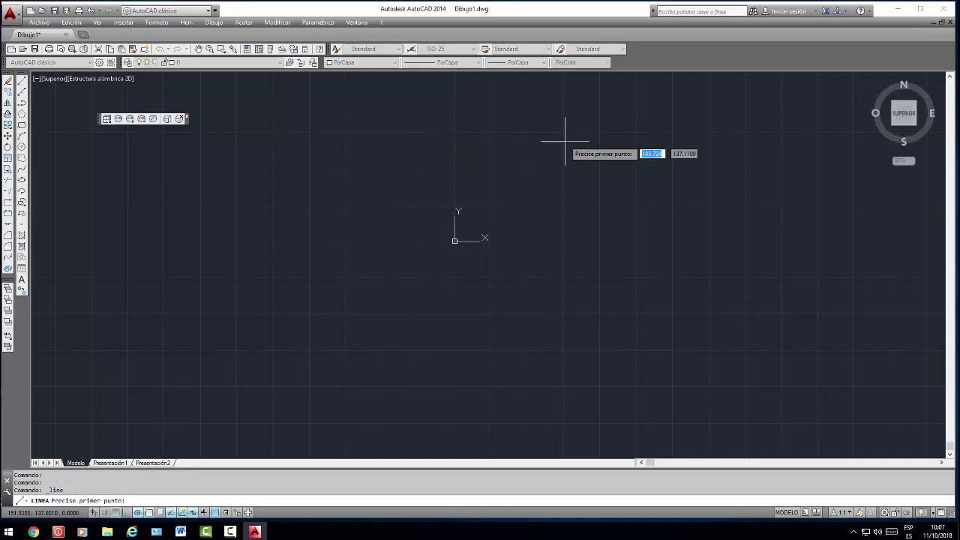
pyautogui.click(512, 132)
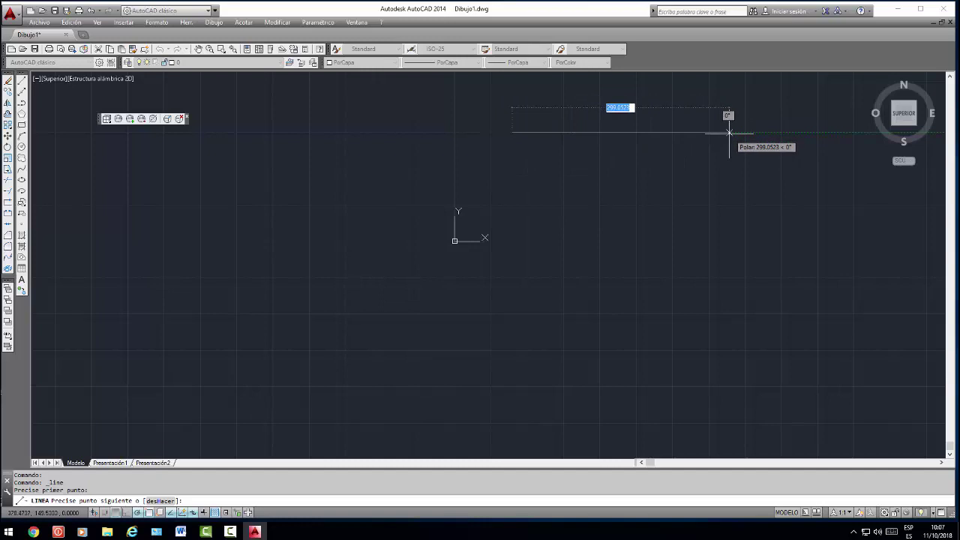
pyautogui.write('3')
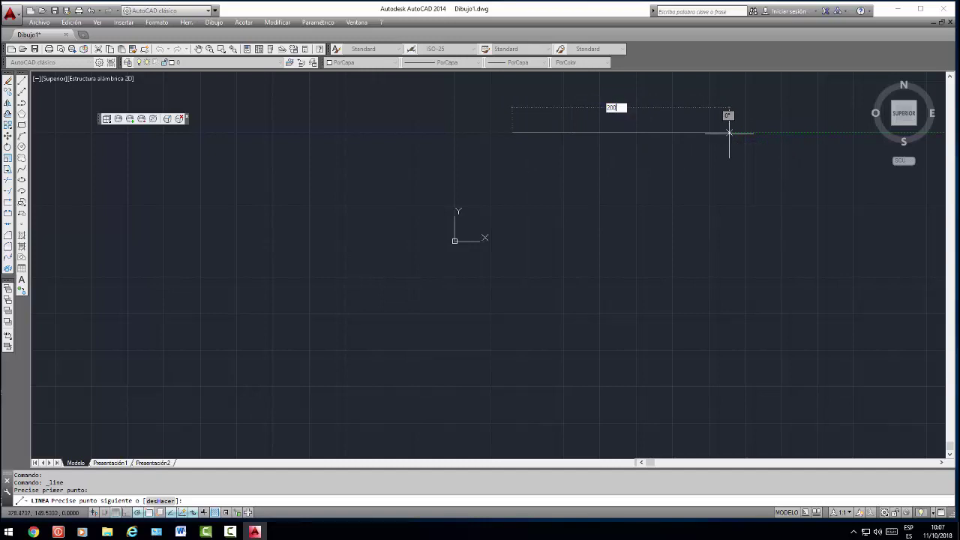
pyautogui.press('Return')
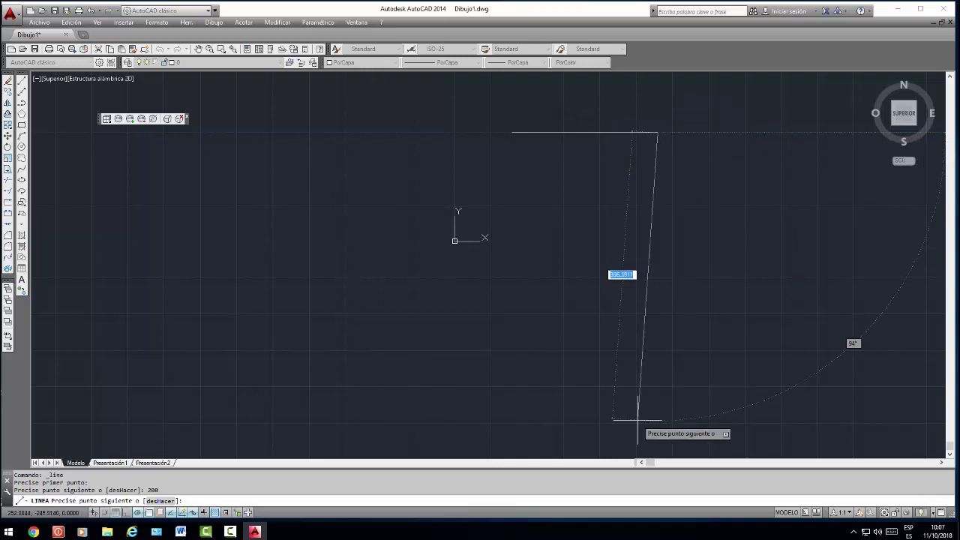
pyautogui.press('Escape')
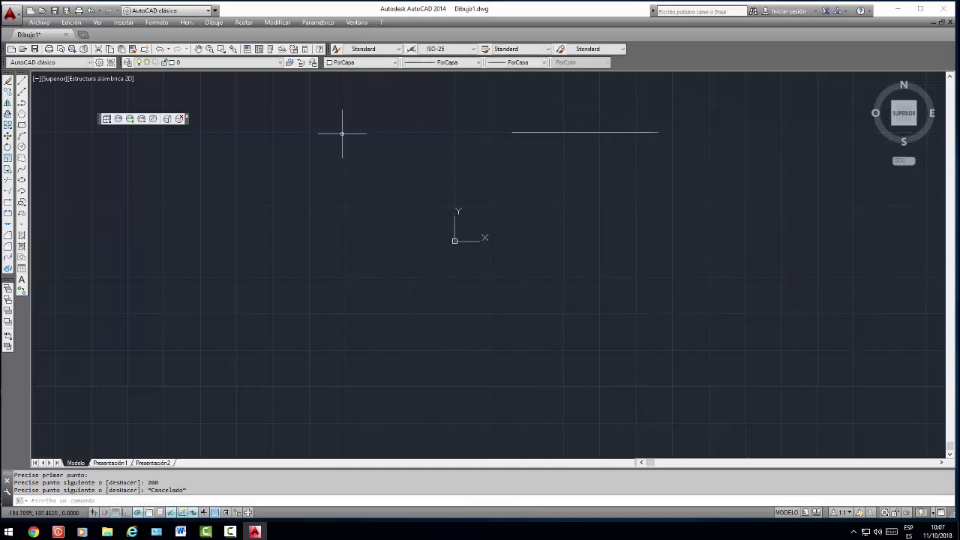
pyautogui.click(628, 132)
pyautogui.press('Delete')
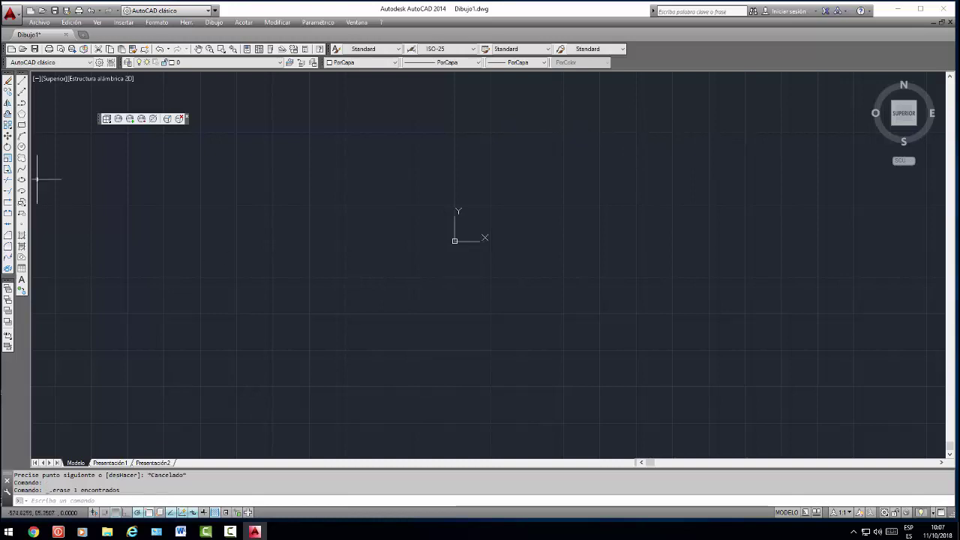
# Sketch a horizontal line between two freely picked points above the origin, add a diagonal line, and erase the trial lines.
pyautogui.click(21, 81)
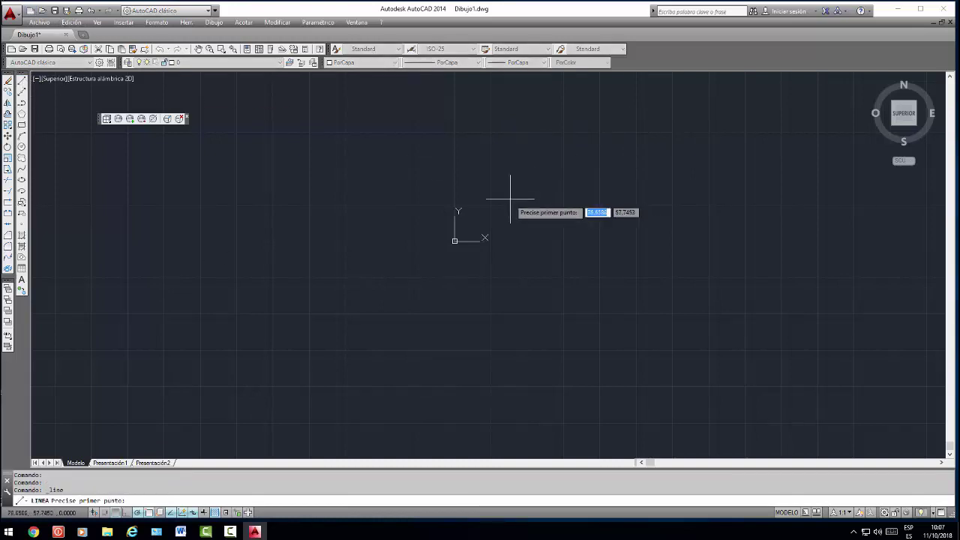
pyautogui.click(489, 169)
pyautogui.click(687, 170)
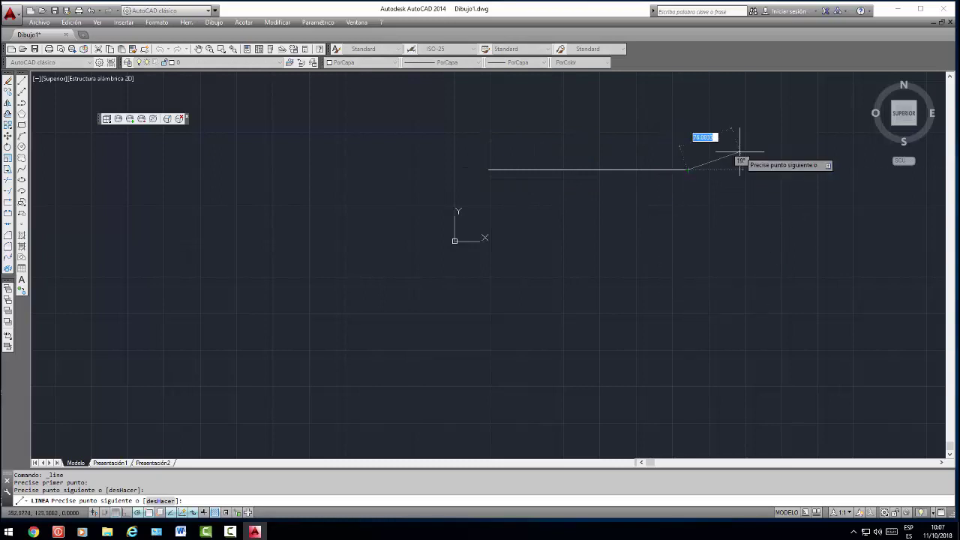
pyautogui.click(686, 169)
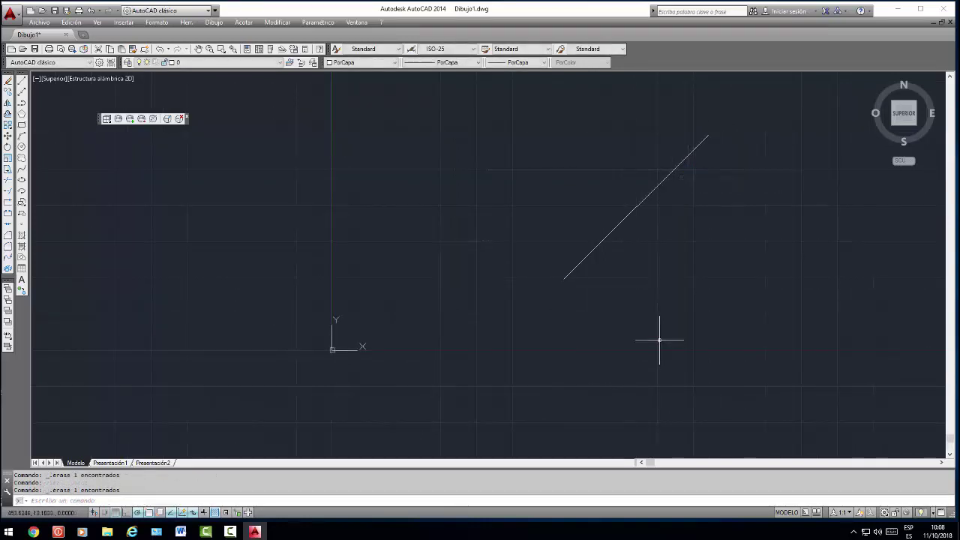
pyautogui.click(603, 248)
pyautogui.press('Delete')
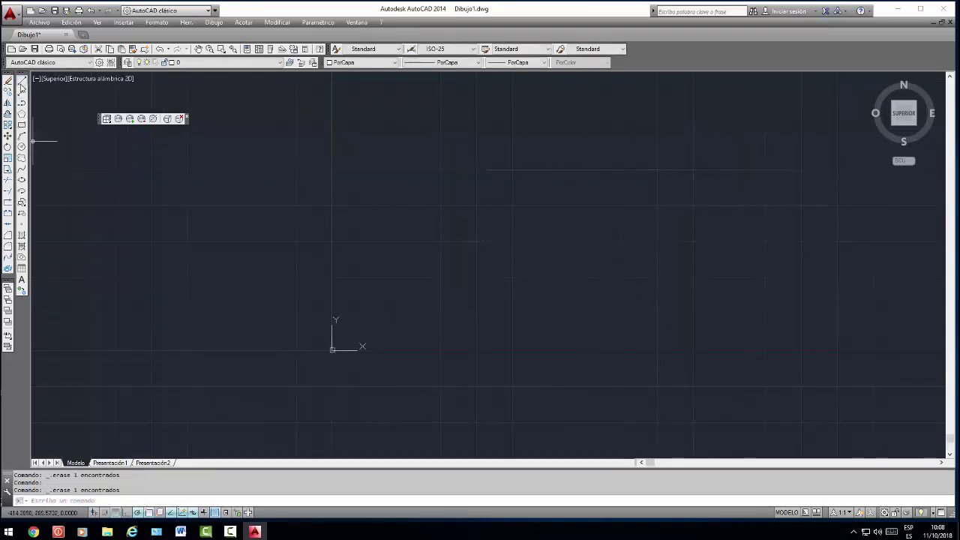
# Draw a horizontal line between two freely picked points in the positive quadrant, just above the origin.
pyautogui.click(8, 80)
pyautogui.click(375, 277)
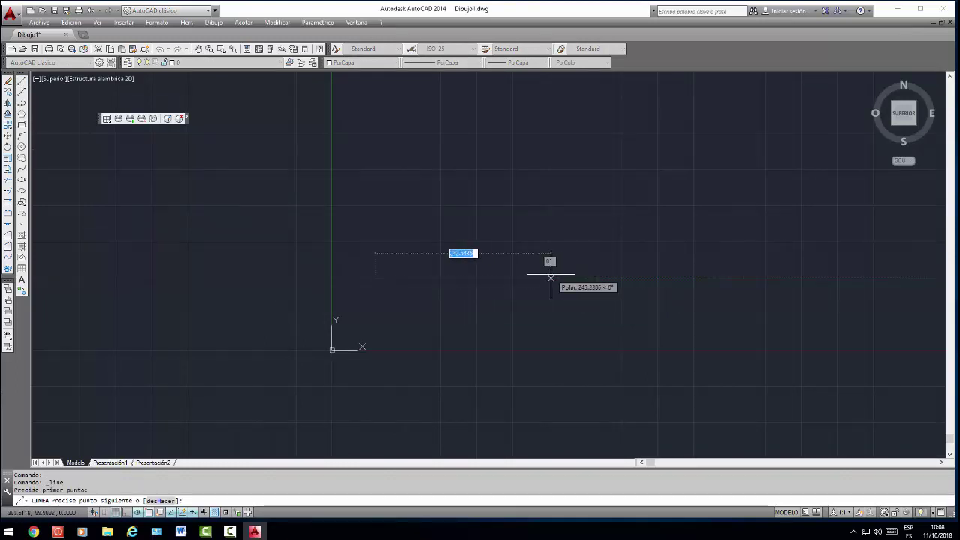
pyautogui.click(506, 277)
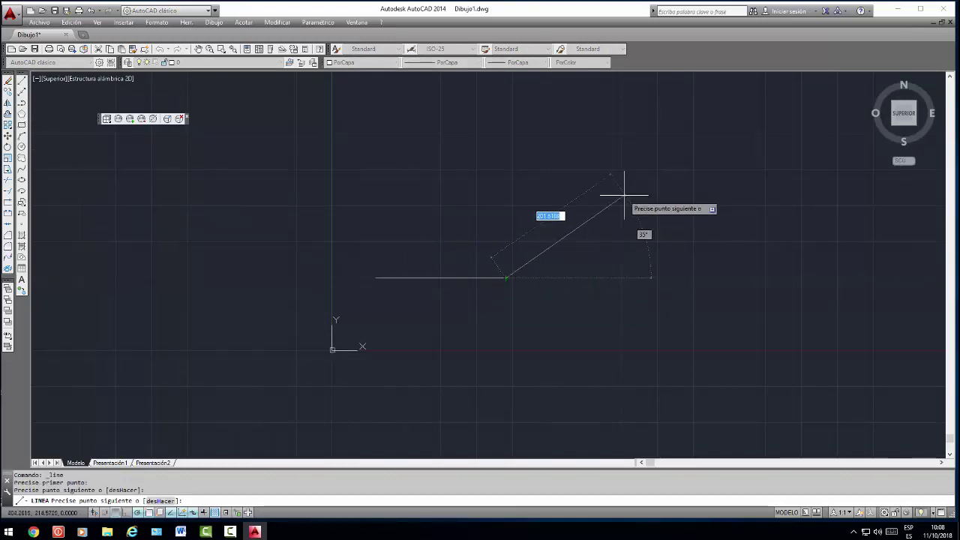
pyautogui.write('@')
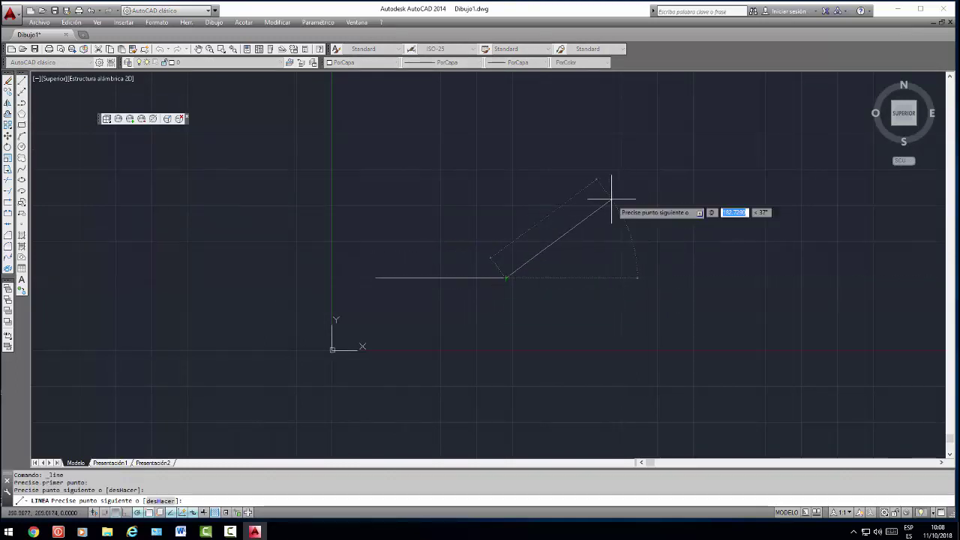
pyautogui.write('200')
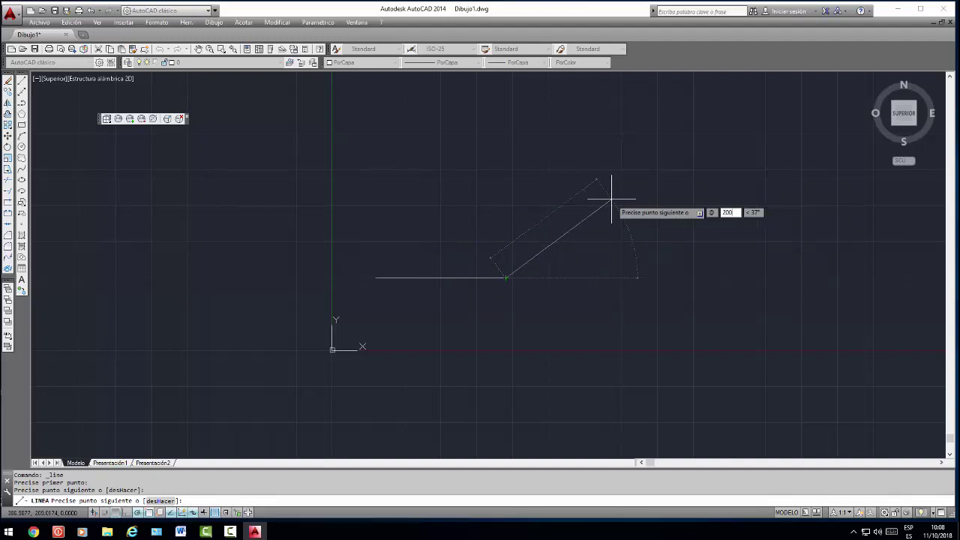
pyautogui.write(',200')
pyautogui.press('Return')
pyautogui.press('Escape')
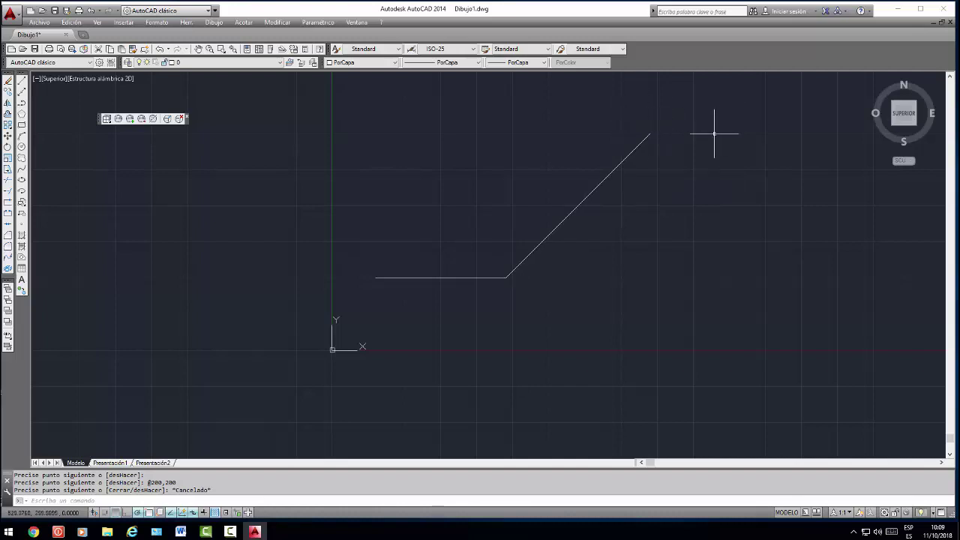
pyautogui.click(519, 264)
pyautogui.press('Delete')
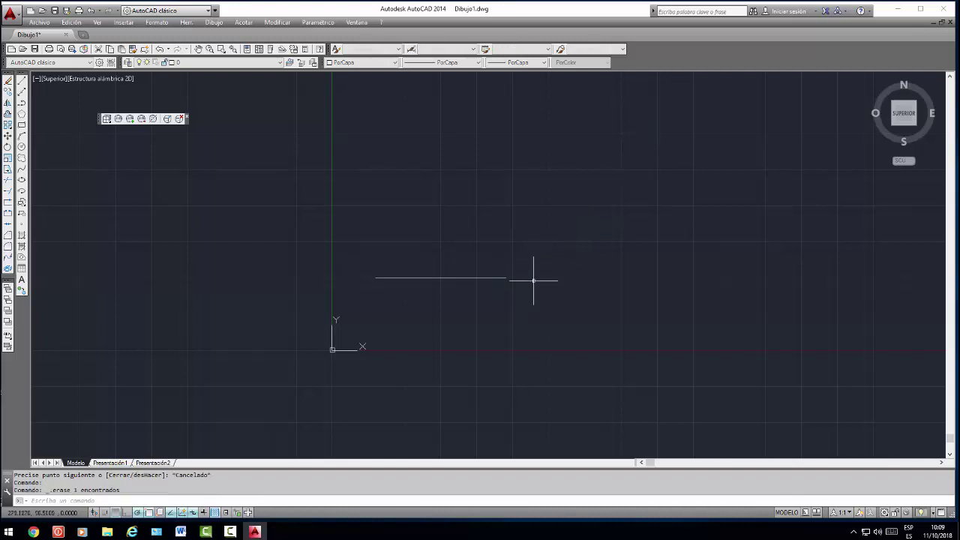
# Draw a diagonal line from the horizontal line's free end on the positive-X side to the relative point 200,200.
pyautogui.click(21, 80)
pyautogui.click(505, 277)
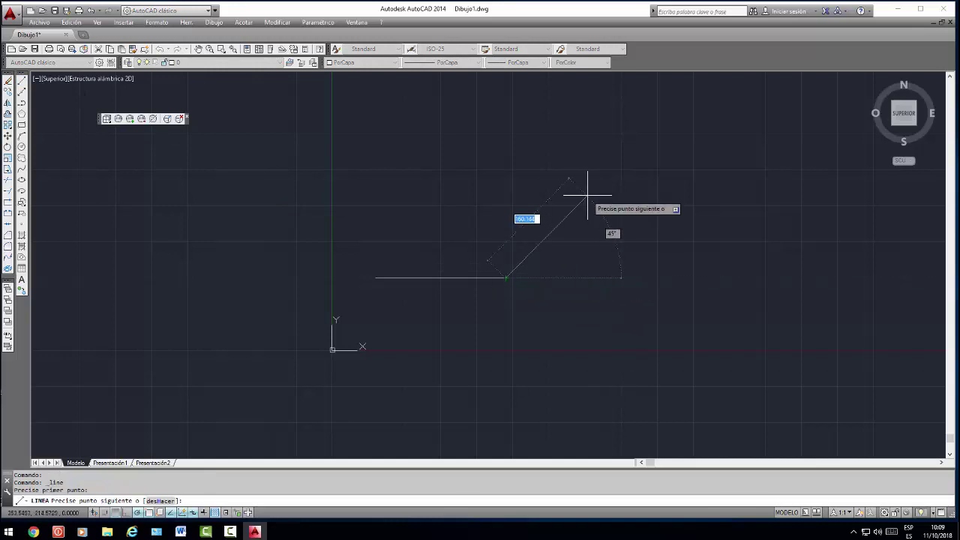
pyautogui.write('200')
pyautogui.press('Tab')
pyautogui.write('200')
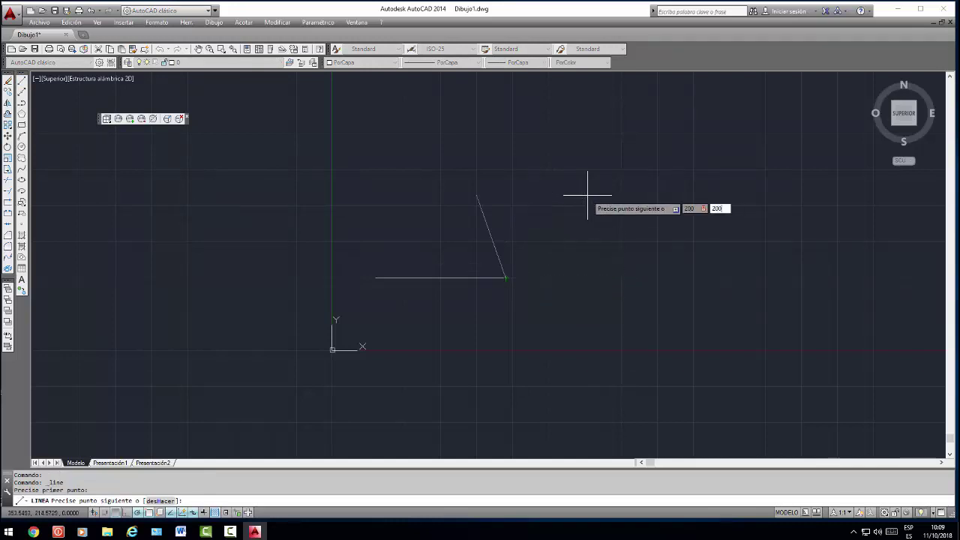
pyautogui.press('Return')
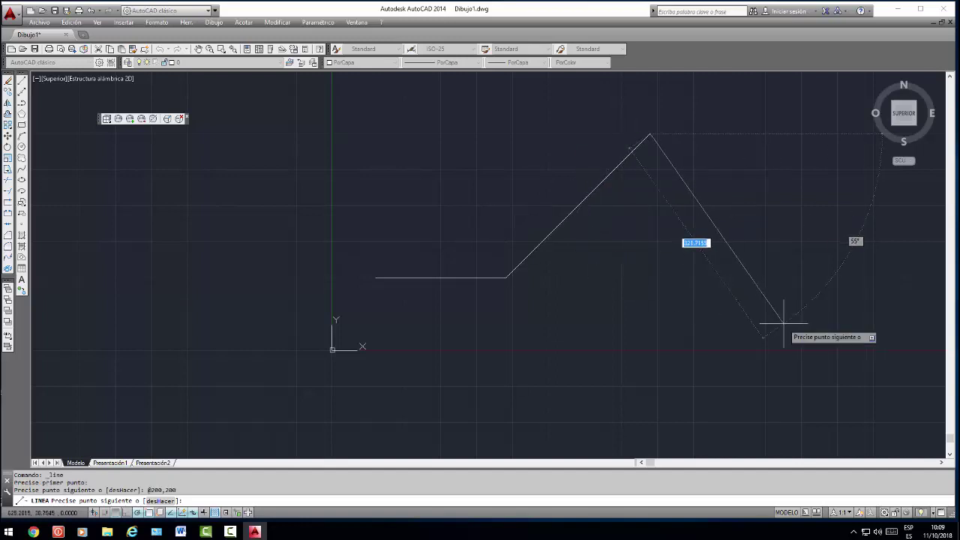
pyautogui.press('Escape')
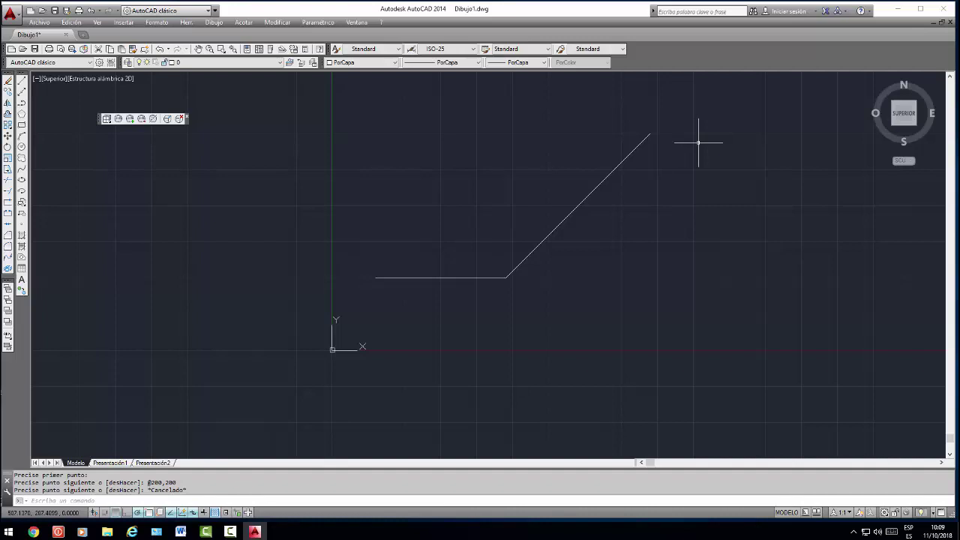
pyautogui.scroll(-2, 697, 143)
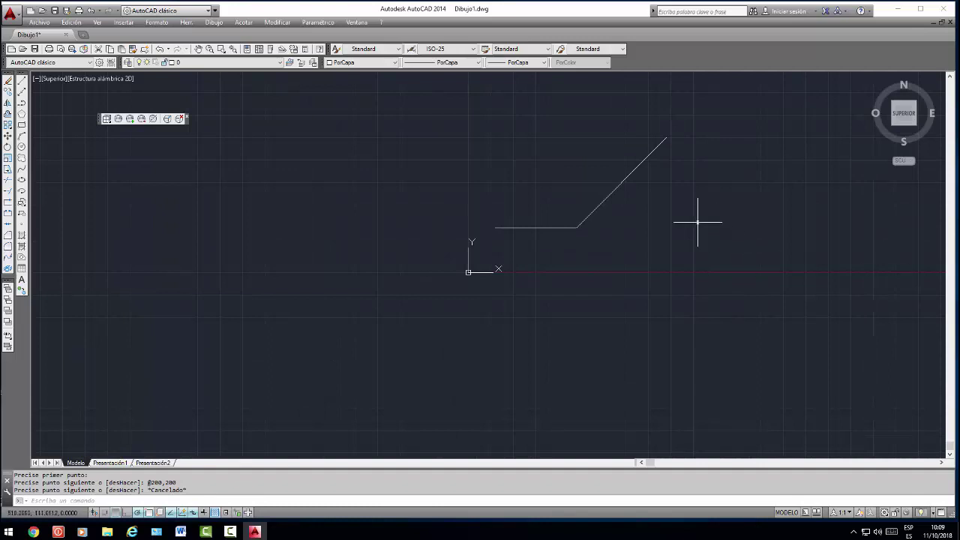
# Erase the diagonal line and the horizontal line above the origin.
pyautogui.click(634, 169)
pyautogui.press('Delete')
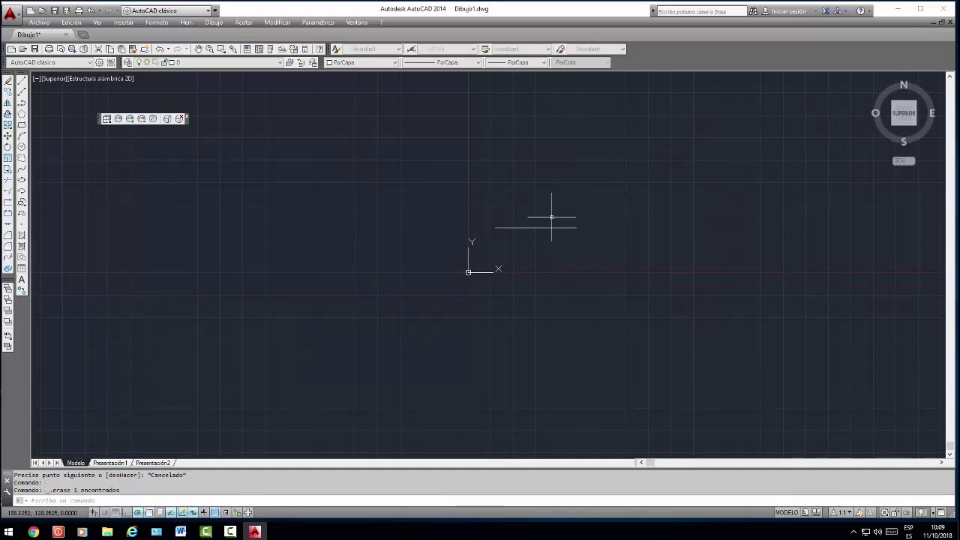
pyautogui.click(638, 253)
pyautogui.click(515, 215)
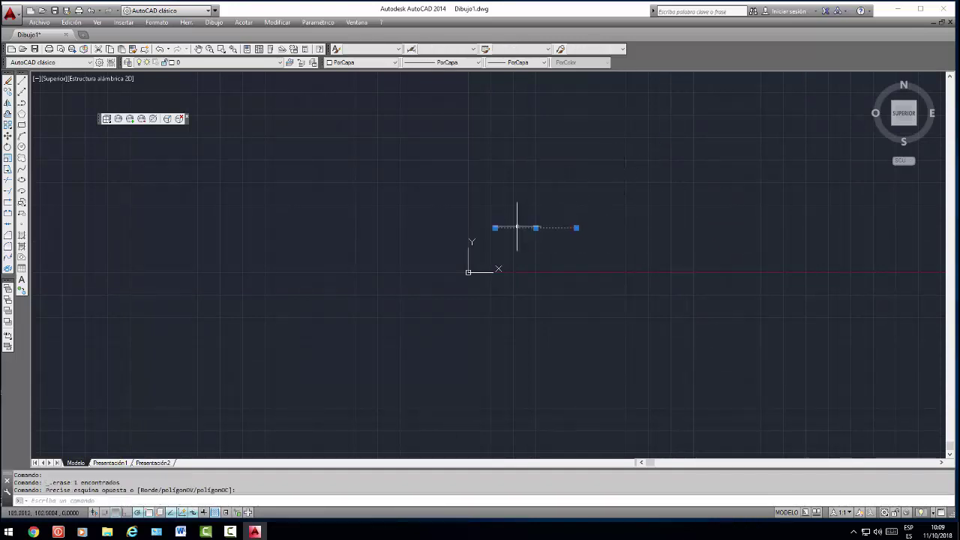
pyautogui.press('Delete')
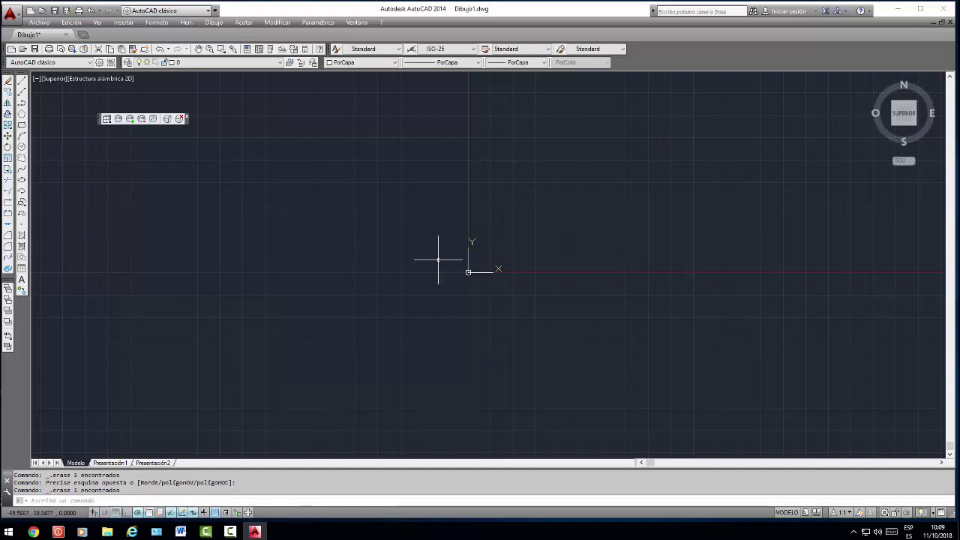
# Draw a diagonal line from a freely picked point just above the origin to the relative point 10,10.
pyautogui.click(21, 80)
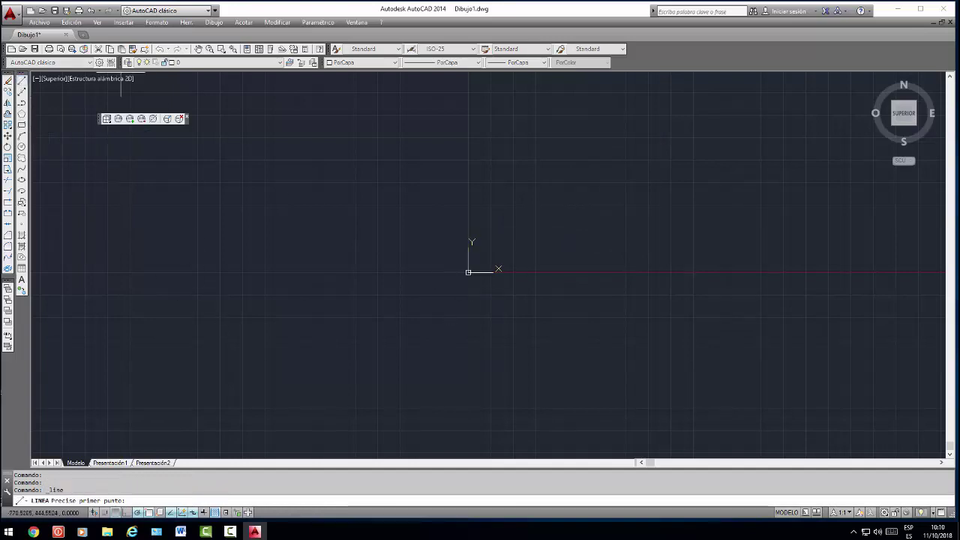
pyautogui.click(467, 272)
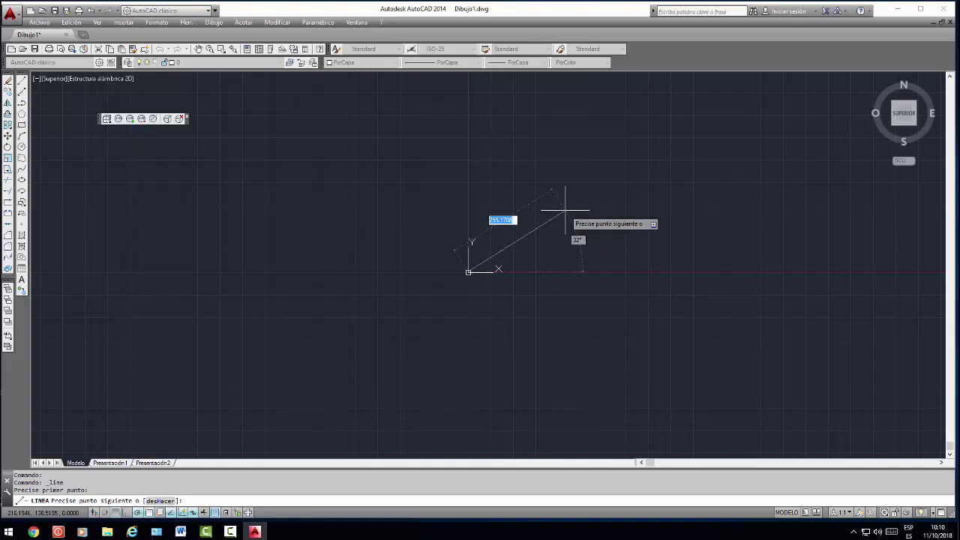
pyautogui.write('10,10')
pyautogui.press('Return')
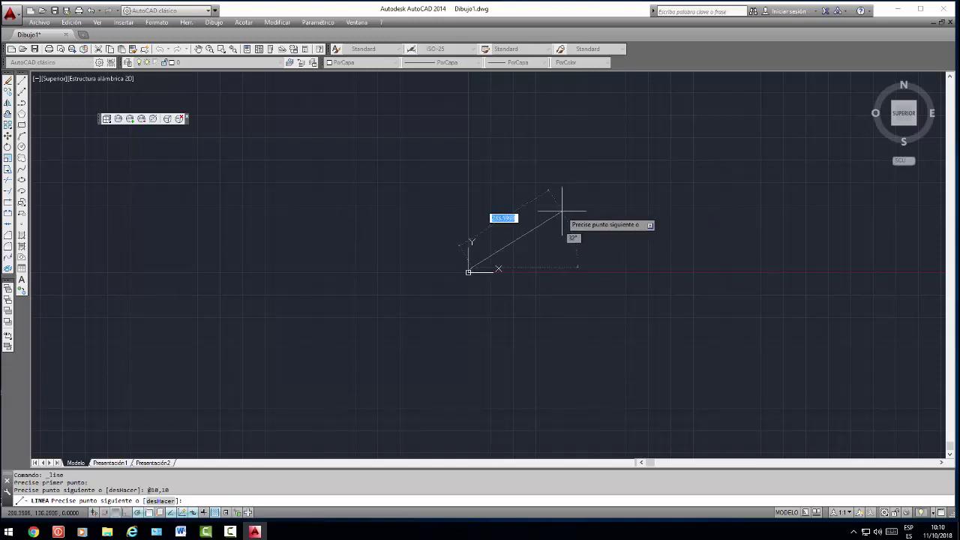
pyautogui.press('Escape')
pyautogui.scroll(12, 447, 276)
pyautogui.scroll(-4, 709, 244)
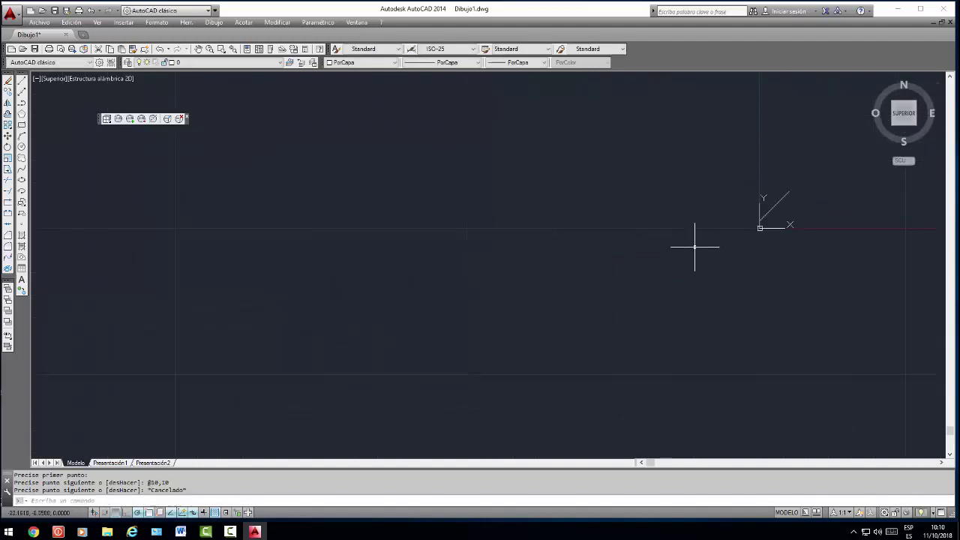
pyautogui.scroll(6, 807, 161)
pyautogui.scroll(4, 622, 394)
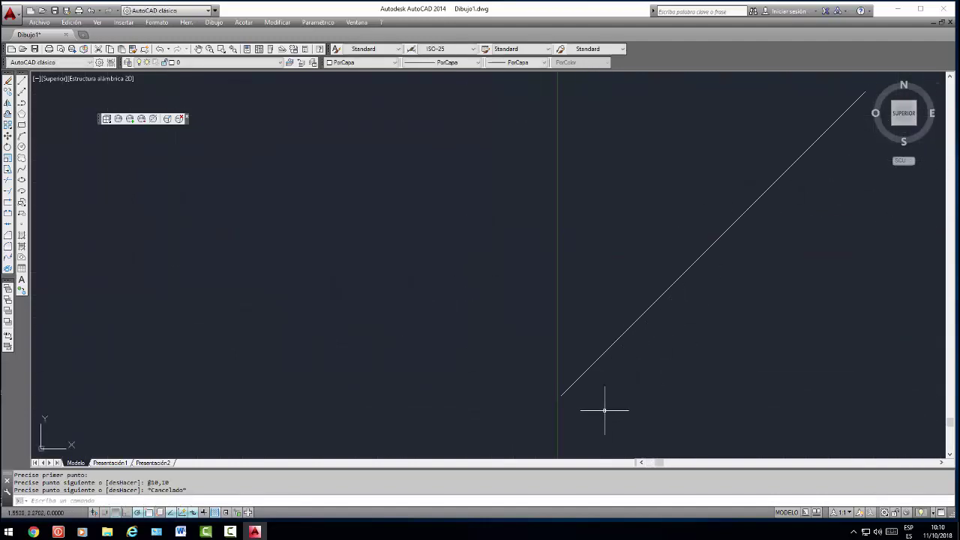
pyautogui.scroll(-4, 594, 362)
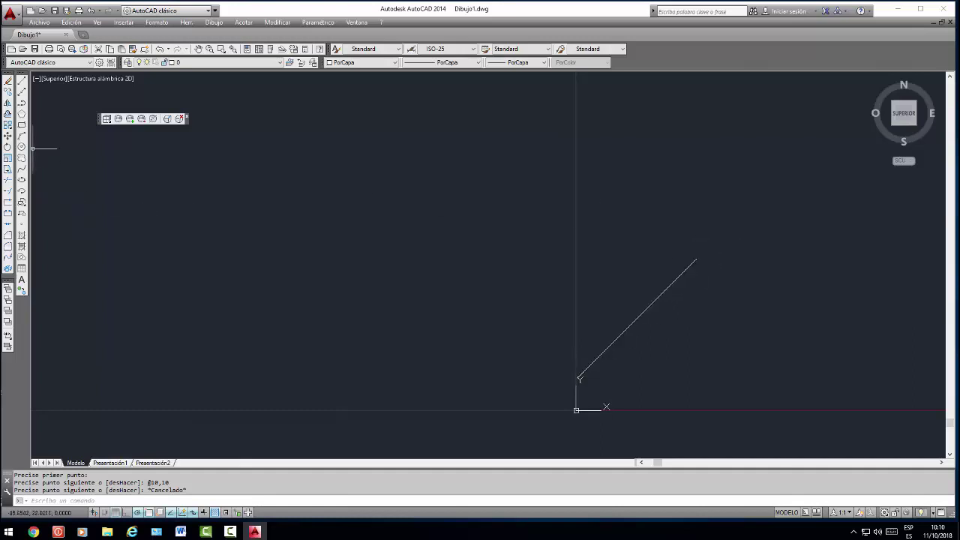
pyautogui.click(21, 81)
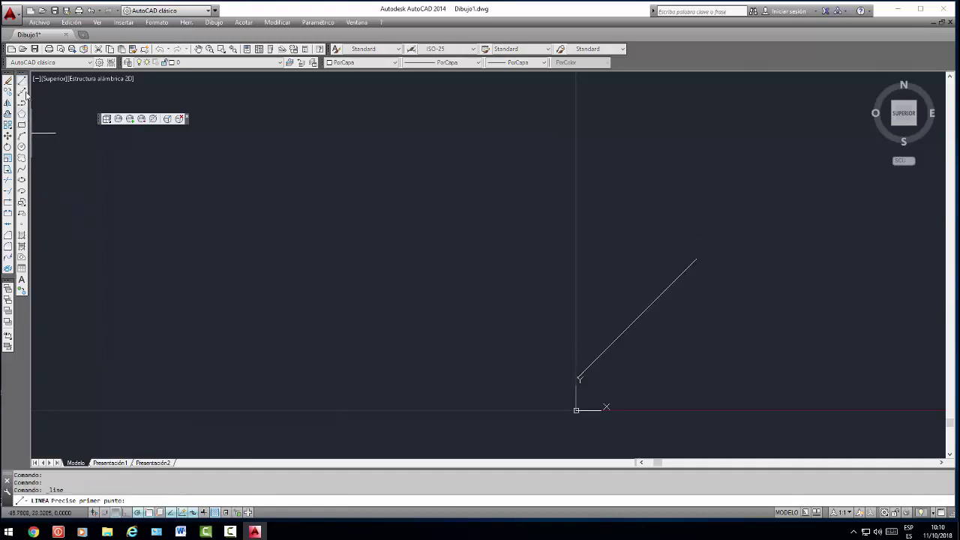
pyautogui.click(579, 377)
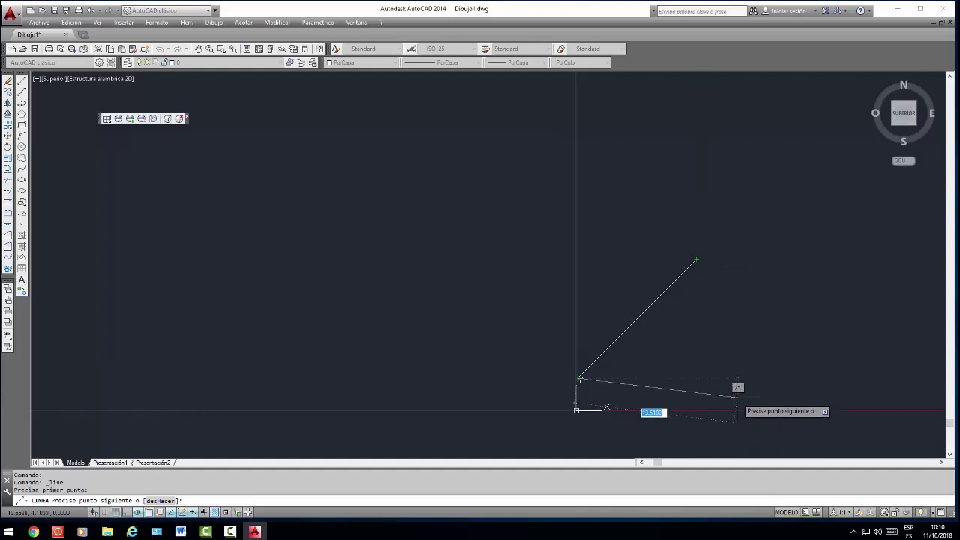
pyautogui.write('14')
pyautogui.press('Tab')
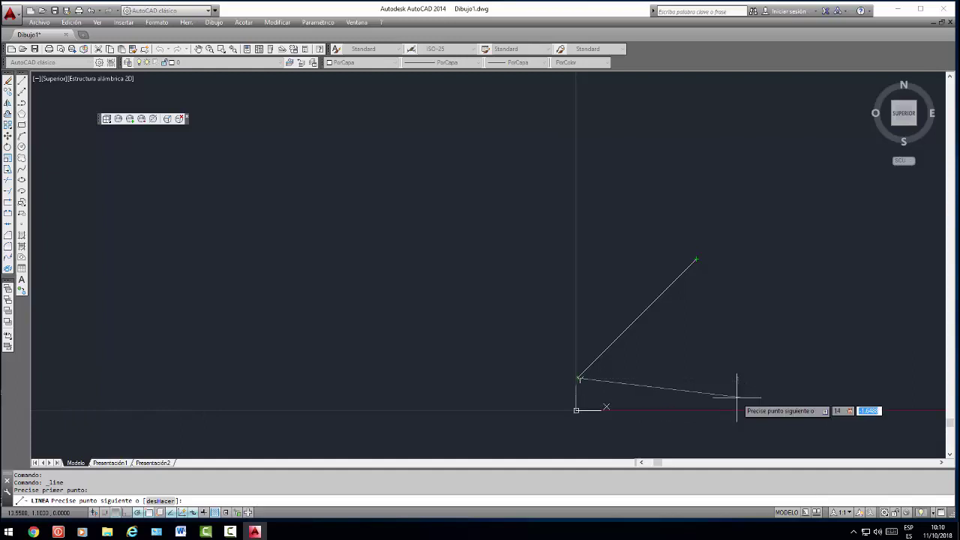
pyautogui.write('37')
pyautogui.press('BackSpace')
pyautogui.press('BackSpace')
pyautogui.press('Escape')
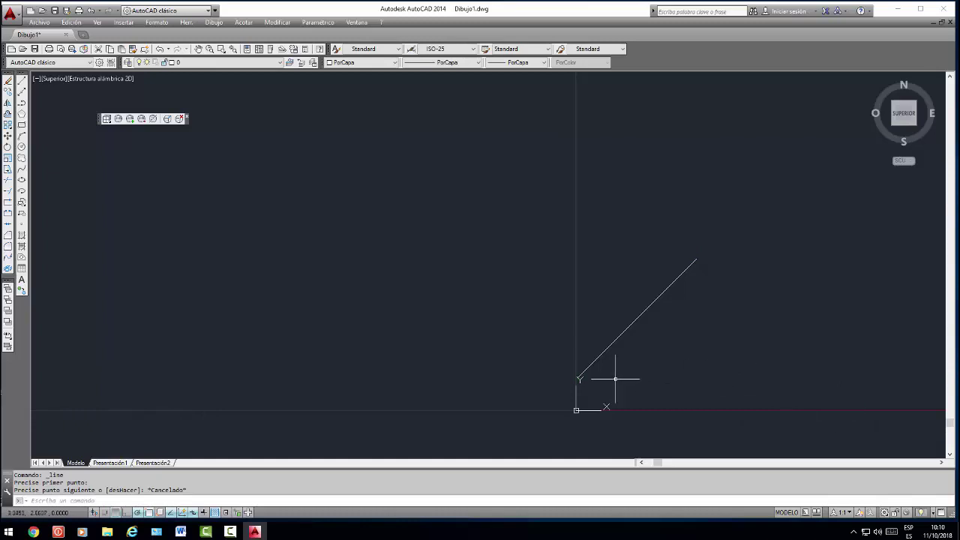
# Draw a line over the diagonal from its lower endpoint using relative polar coordinates, with length 14.39 and angle 45°.
pyautogui.click(21, 88)
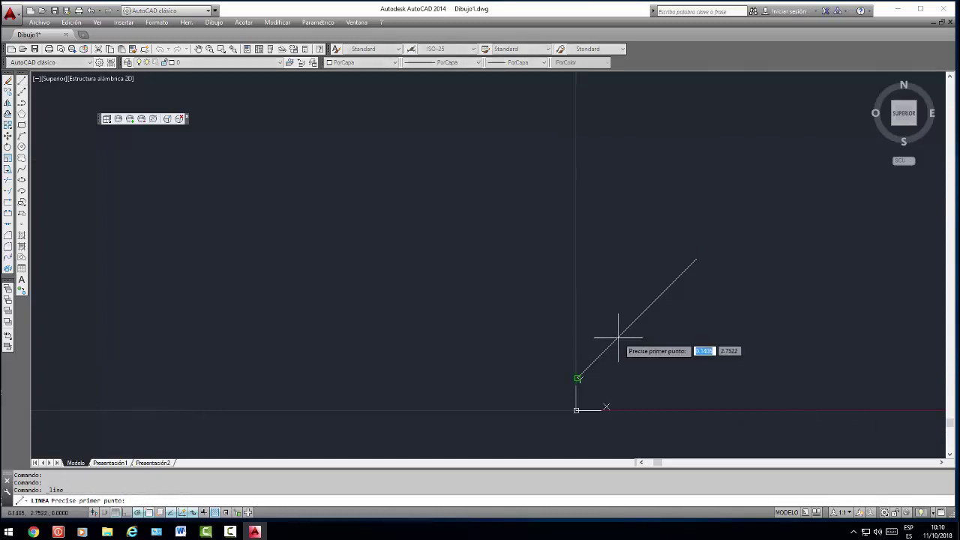
pyautogui.click(578, 379)
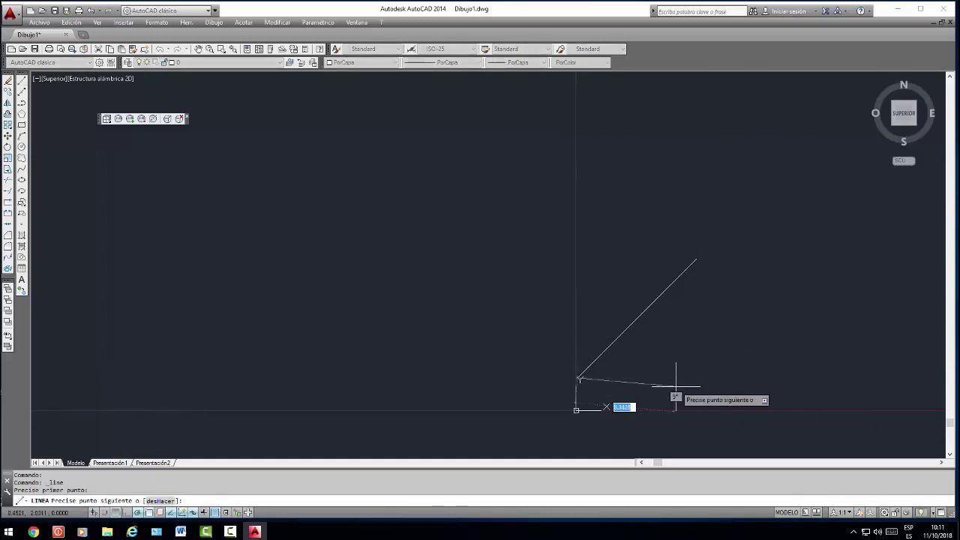
pyautogui.write('14.')
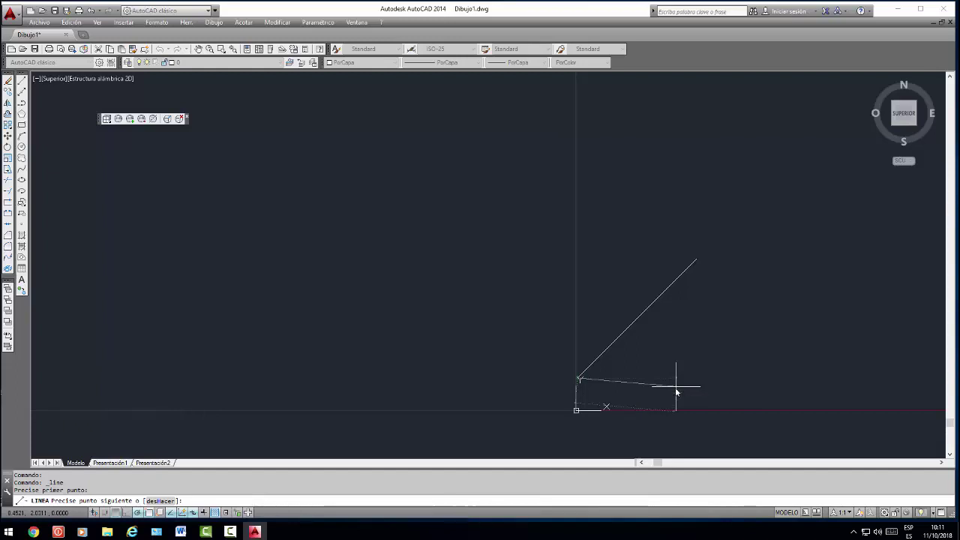
pyautogui.press('Tab')
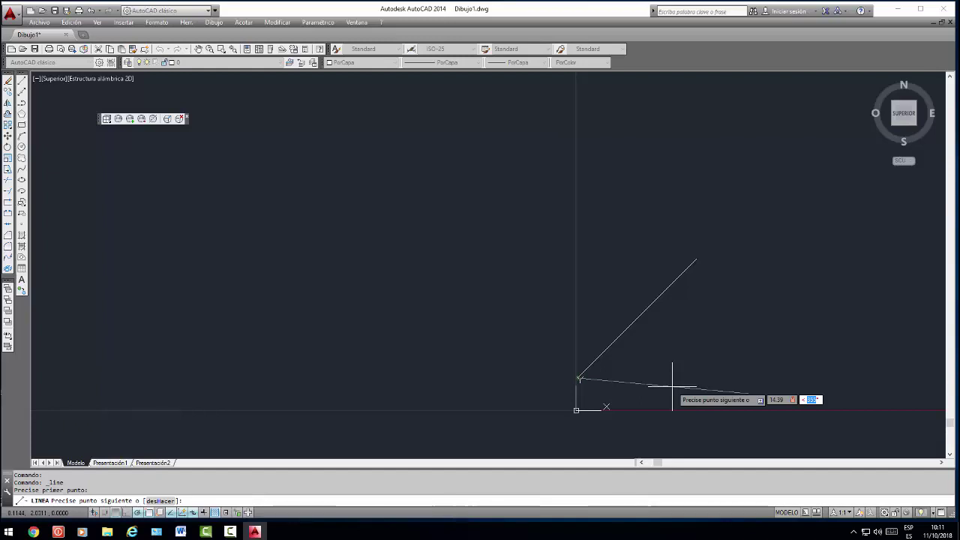
pyautogui.write('45')
pyautogui.press('Return')
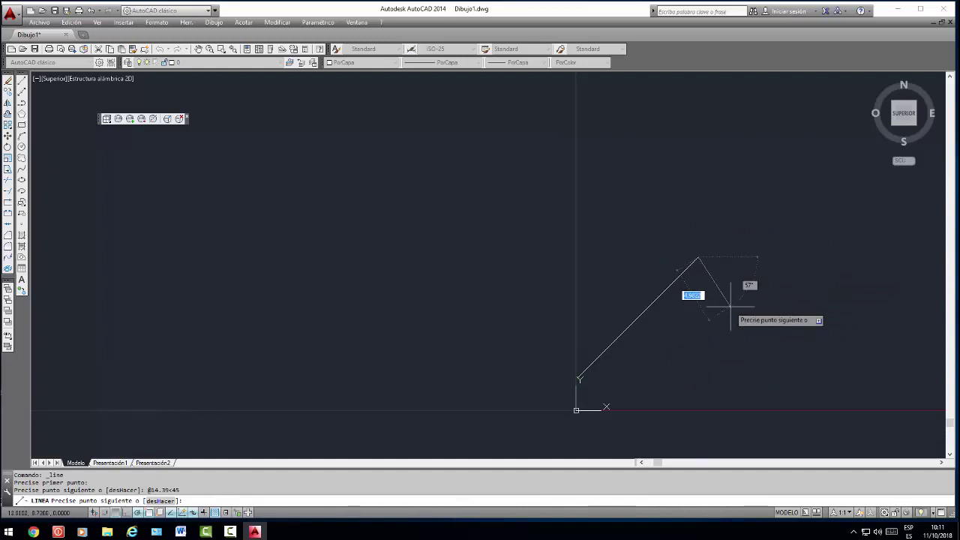
pyautogui.press('Escape')
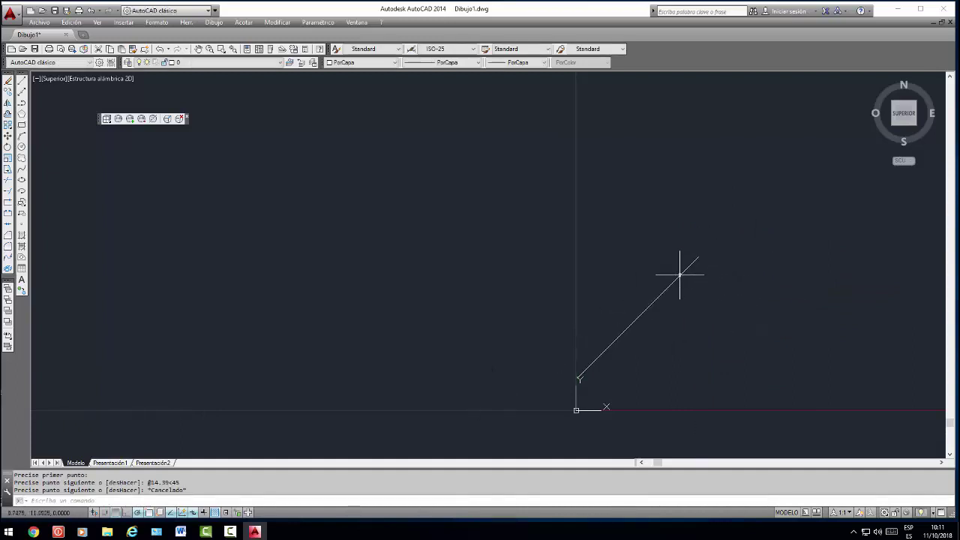
pyautogui.scroll(3, 701, 279)
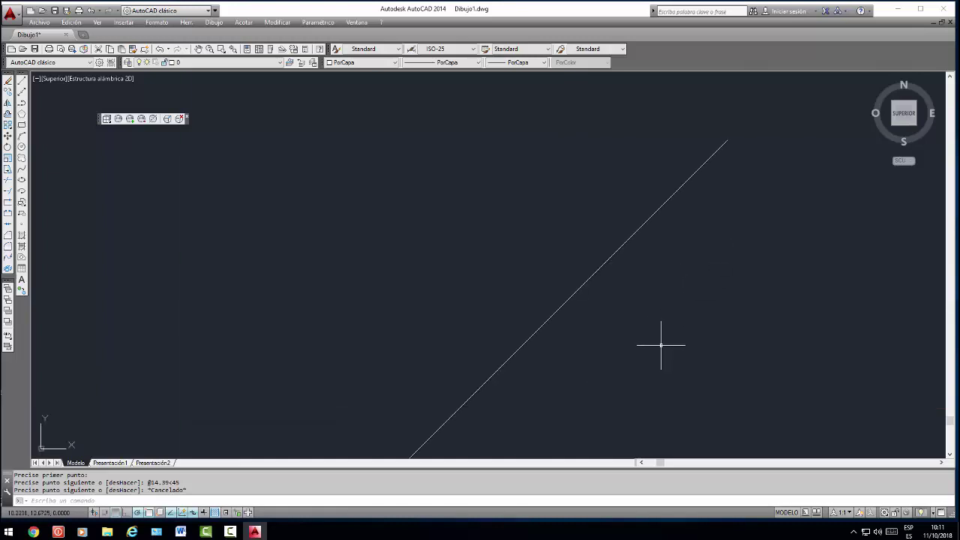
pyautogui.scroll(-1, 721, 247)
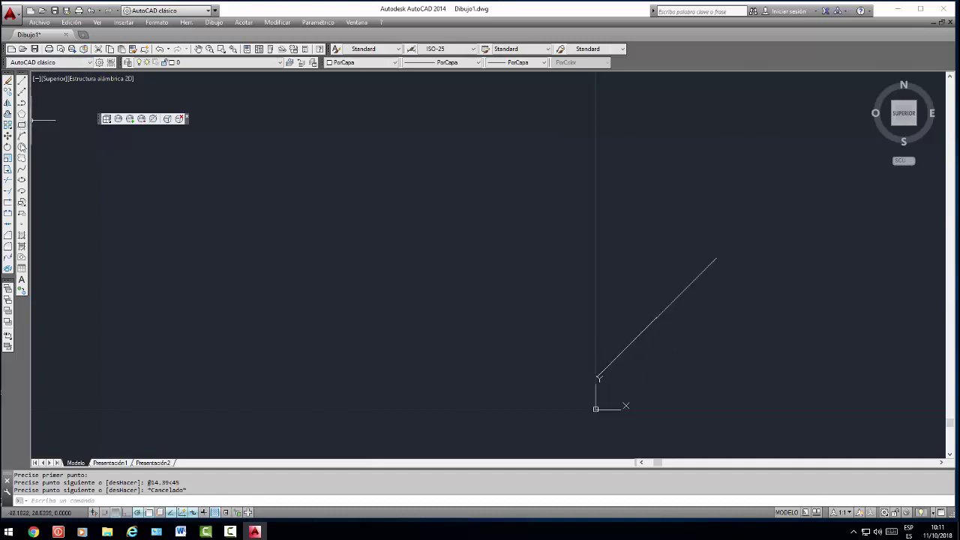
# Draw a circle centred on the diagonal's lower endpoint with its radius reaching the diagonal's upper endpoint.
pyautogui.click(21, 147)
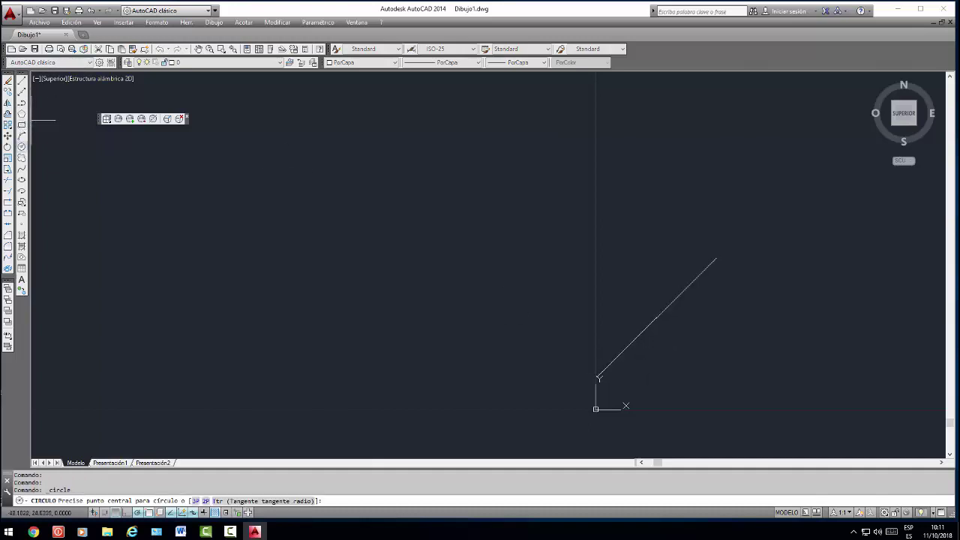
pyautogui.click(598, 377)
pyautogui.click(717, 255)
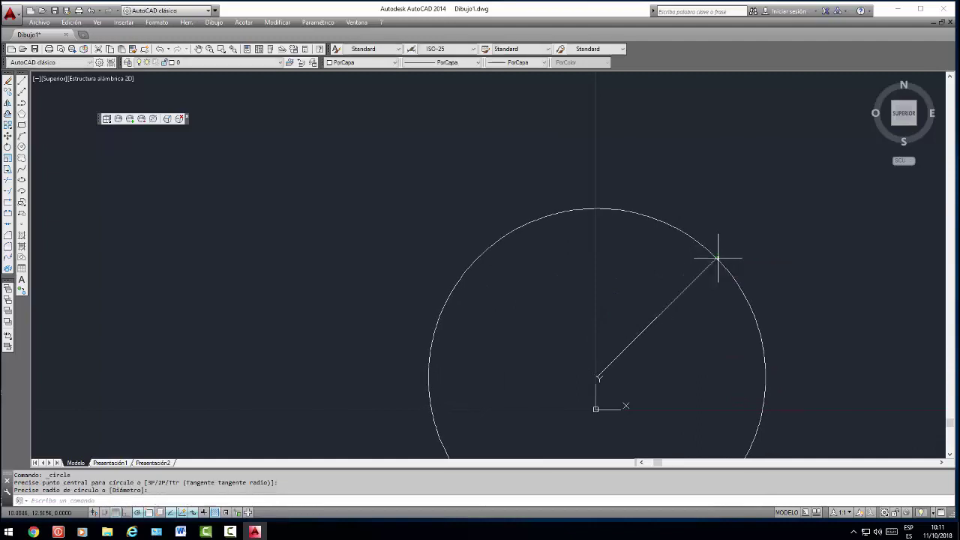
pyautogui.scroll(-6, 469, 262)
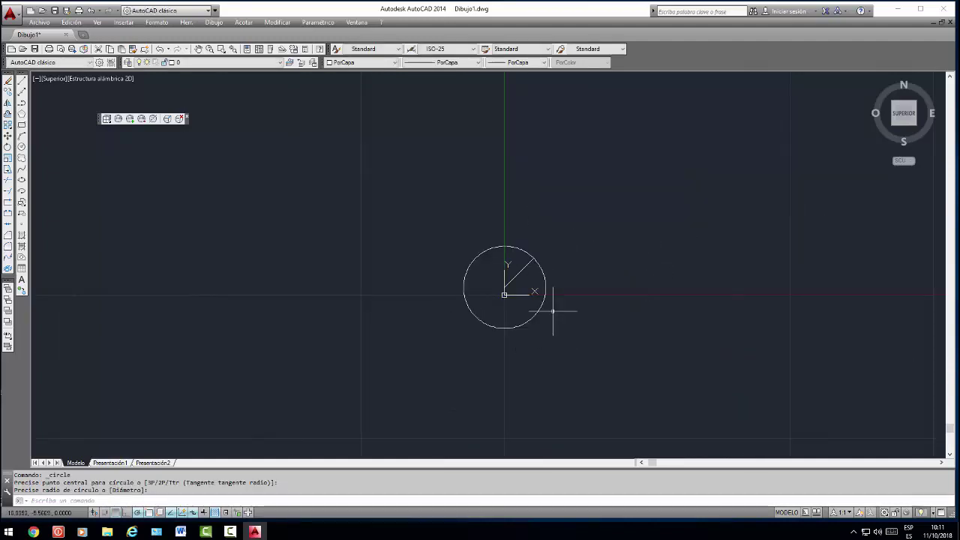
pyautogui.scroll(6, 503, 287)
pyautogui.scroll(2, 503, 287)
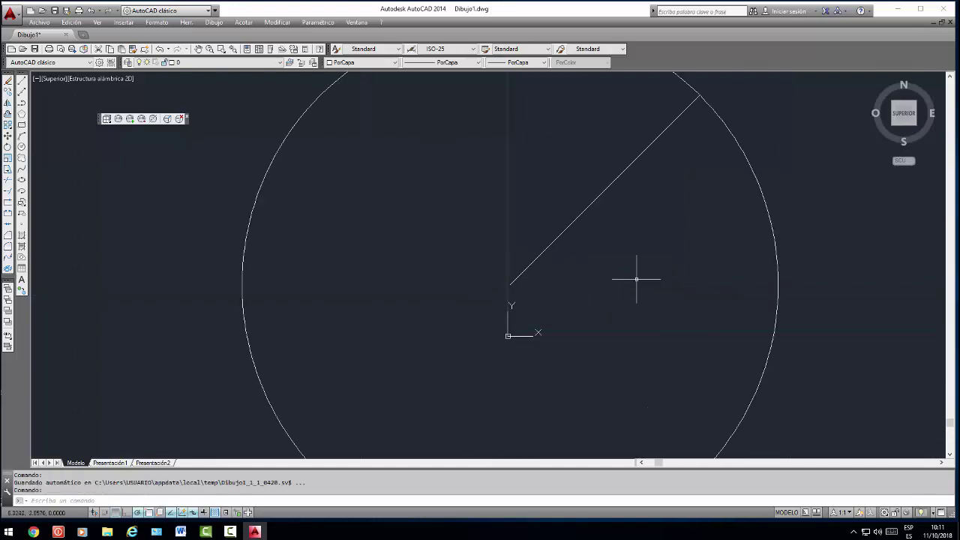
pyautogui.scroll(-4, 564, 257)
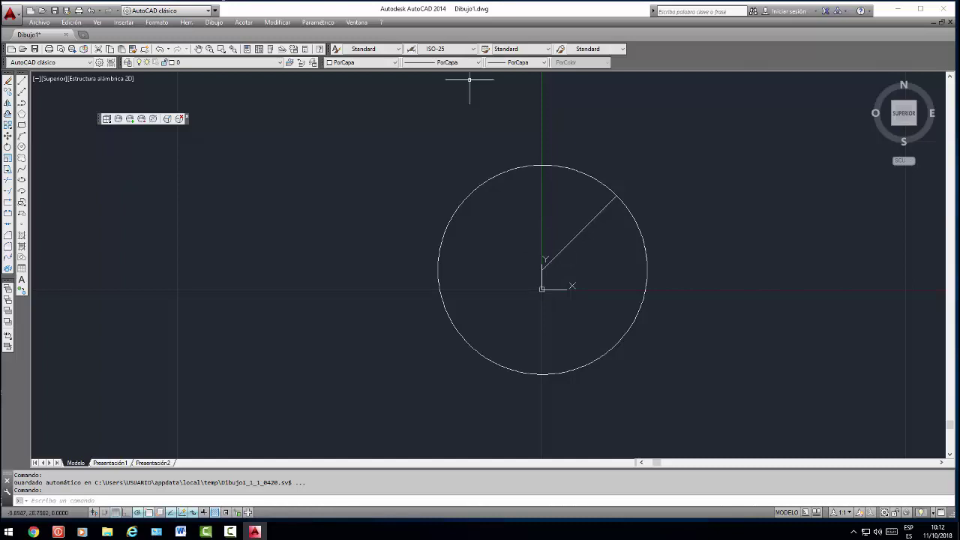
# Draw a trial line from the diagonal's upper endpoint to a freely picked point outside the circle, and erase it.
pyautogui.click(21, 80)
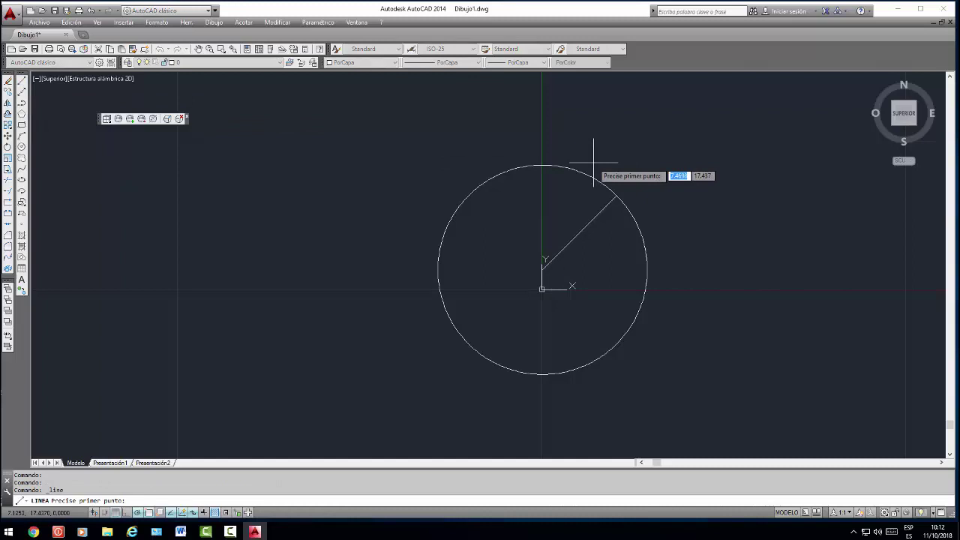
pyautogui.click(618, 196)
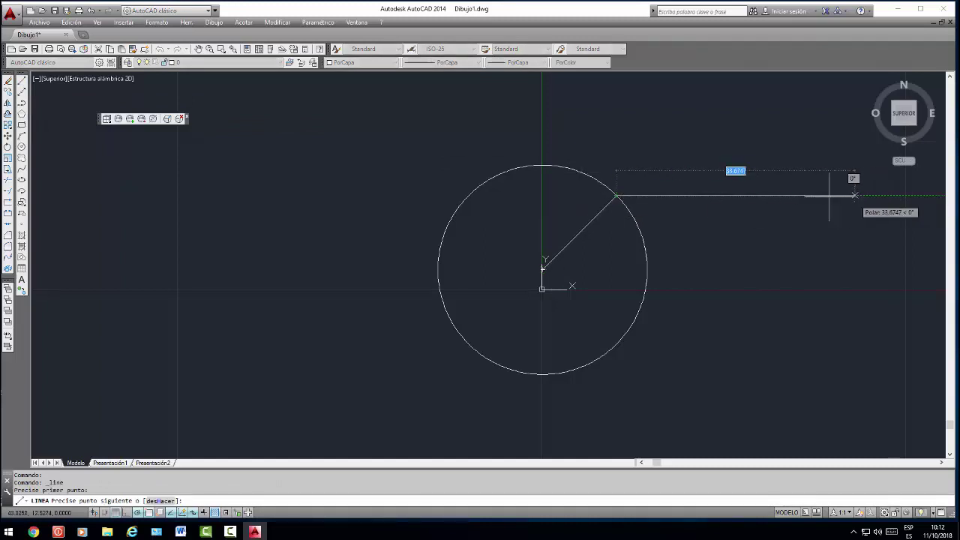
pyautogui.click(743, 185)
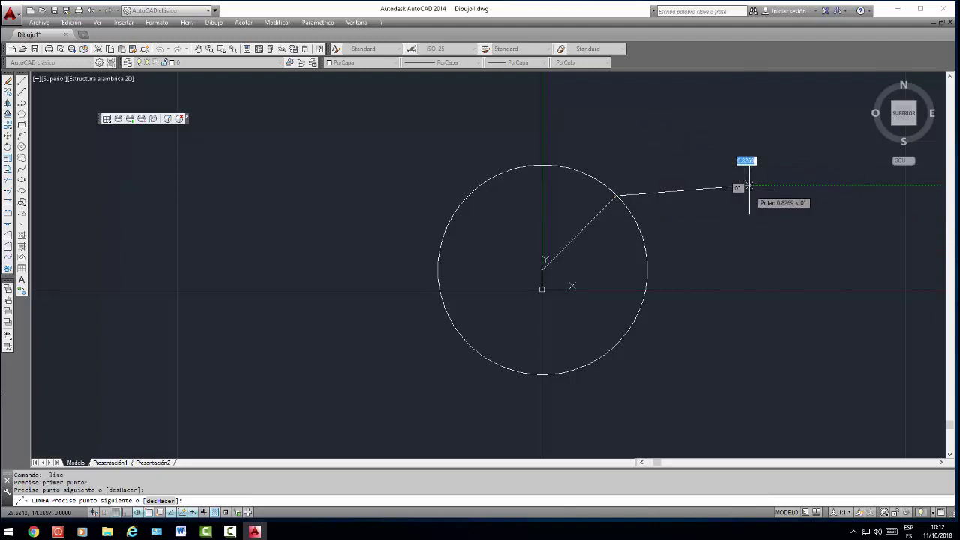
pyautogui.press('Escape')
pyautogui.click(727, 163)
pyautogui.click(713, 188)
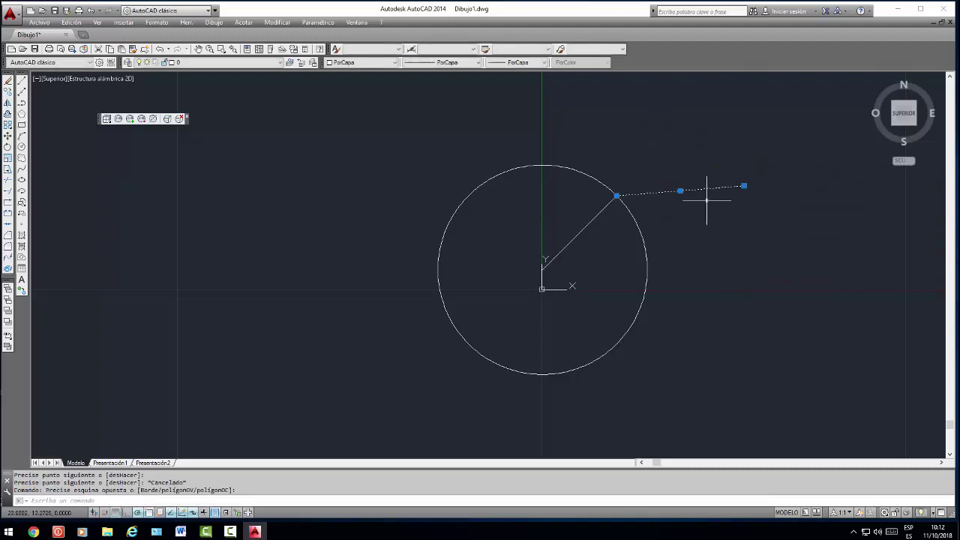
pyautogui.press('Delete')
# Erase the two overlapping diagonal lines and the circle around them.
pyautogui.click(593, 236)
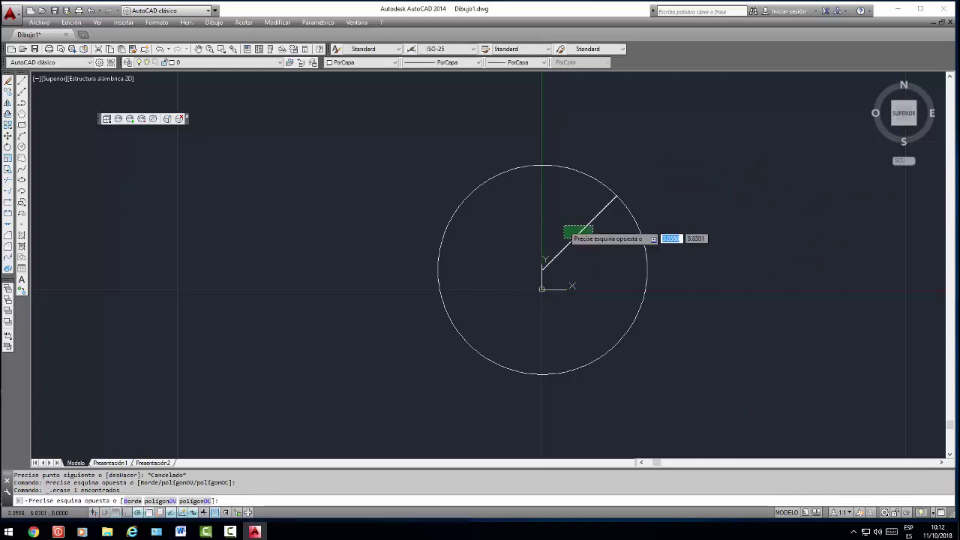
pyautogui.click(562, 225)
pyautogui.press('Delete')
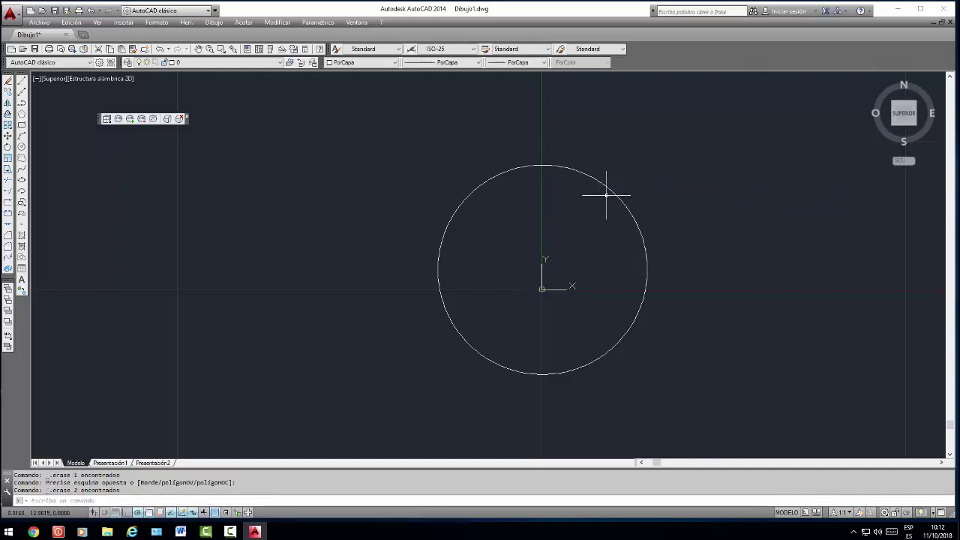
pyautogui.click(608, 198)
pyautogui.click(409, 199)
pyautogui.press('Delete')
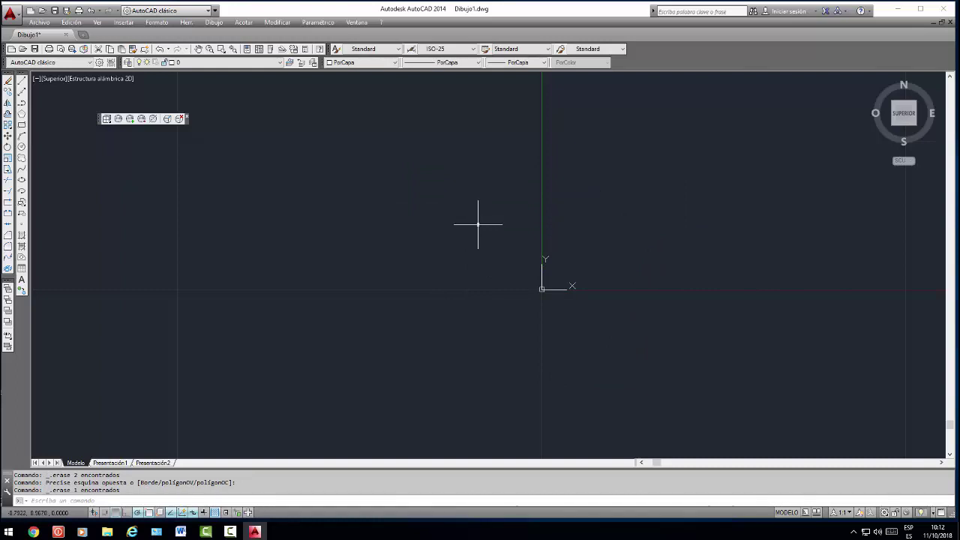